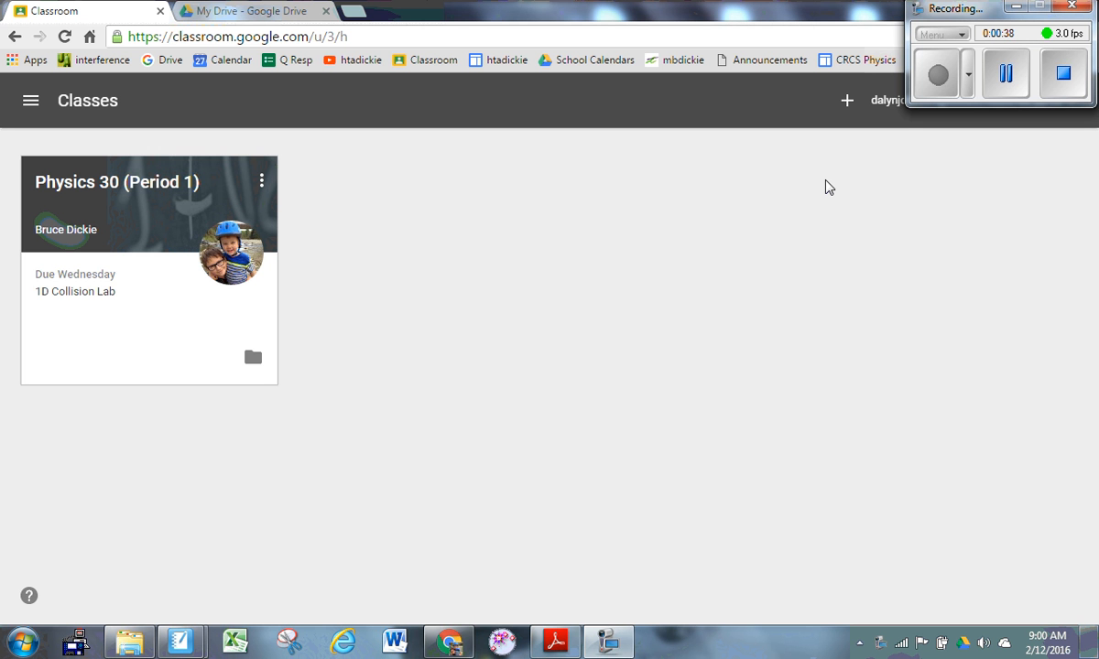
- Open the 1D Collision Lab assignment in the Physics 30 (Period 1) class
click(163, 188)
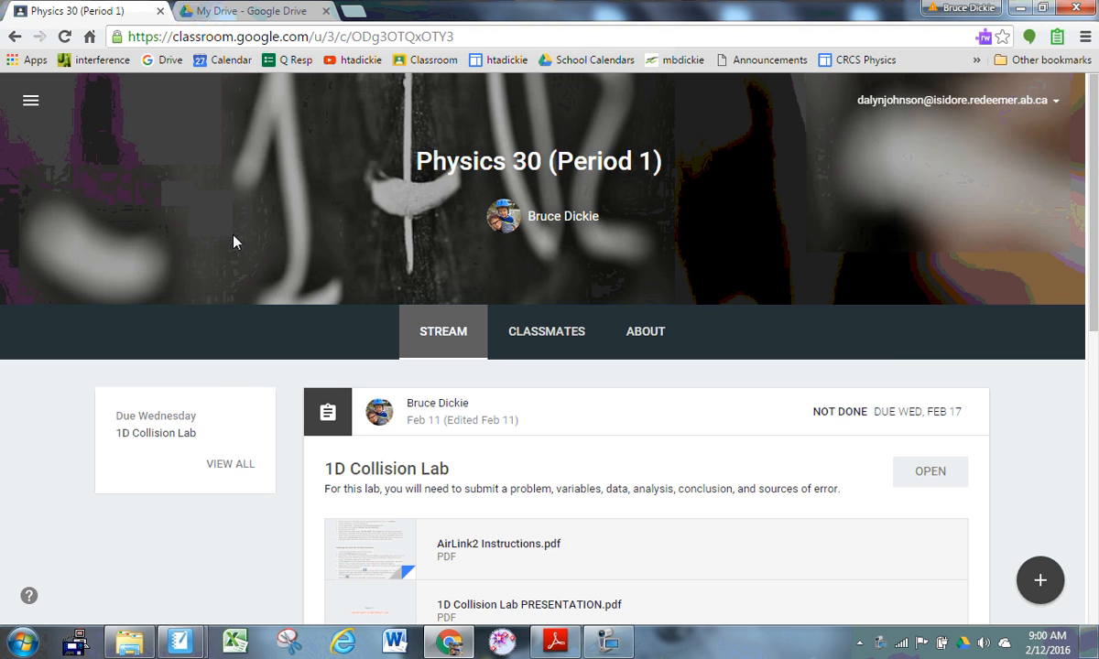
scroll(233, 239, down, 1)
scroll(414, 379, down, 1)
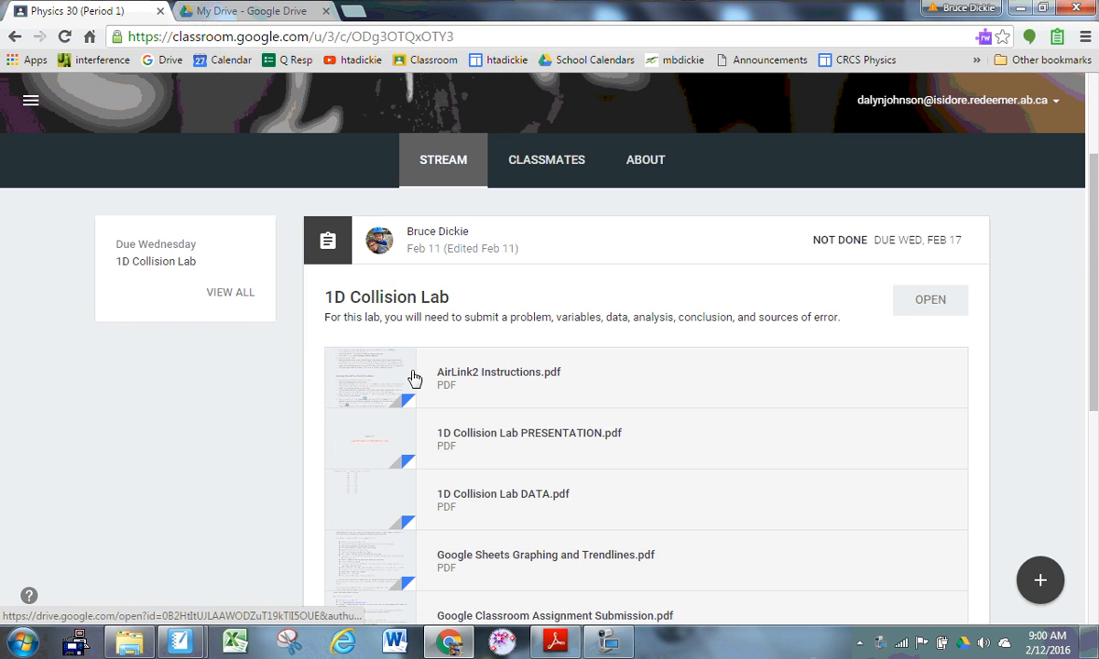
click(414, 302)
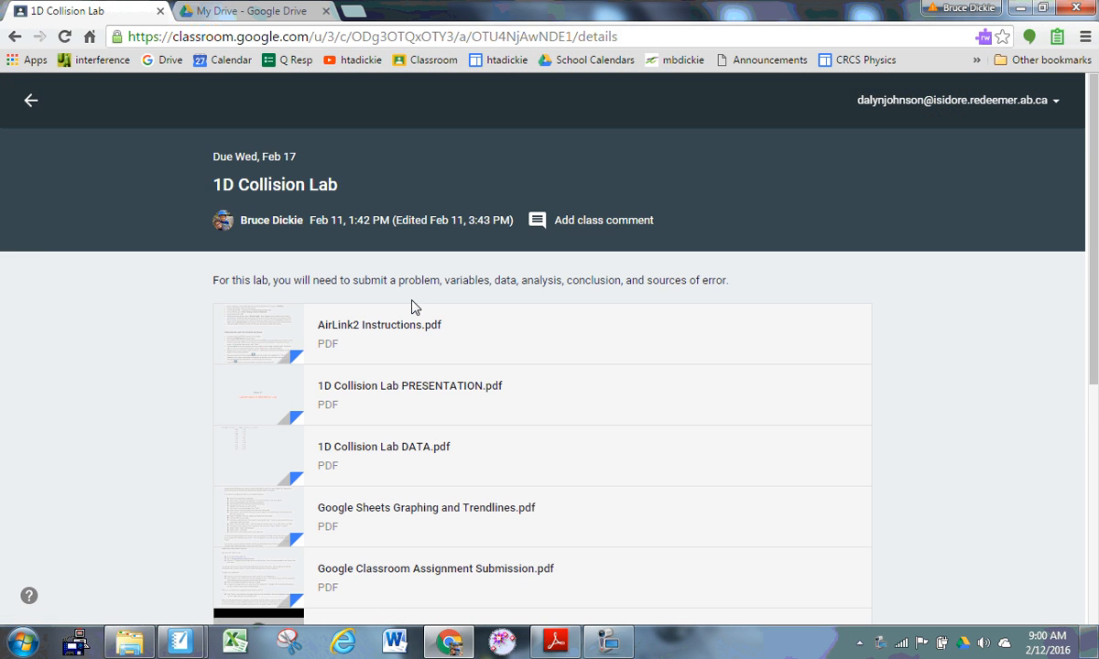
- Create a Google Sheets file under the assignment's own work section and open it
scroll(412, 307, down, 2)
scroll(412, 310, up, 1)
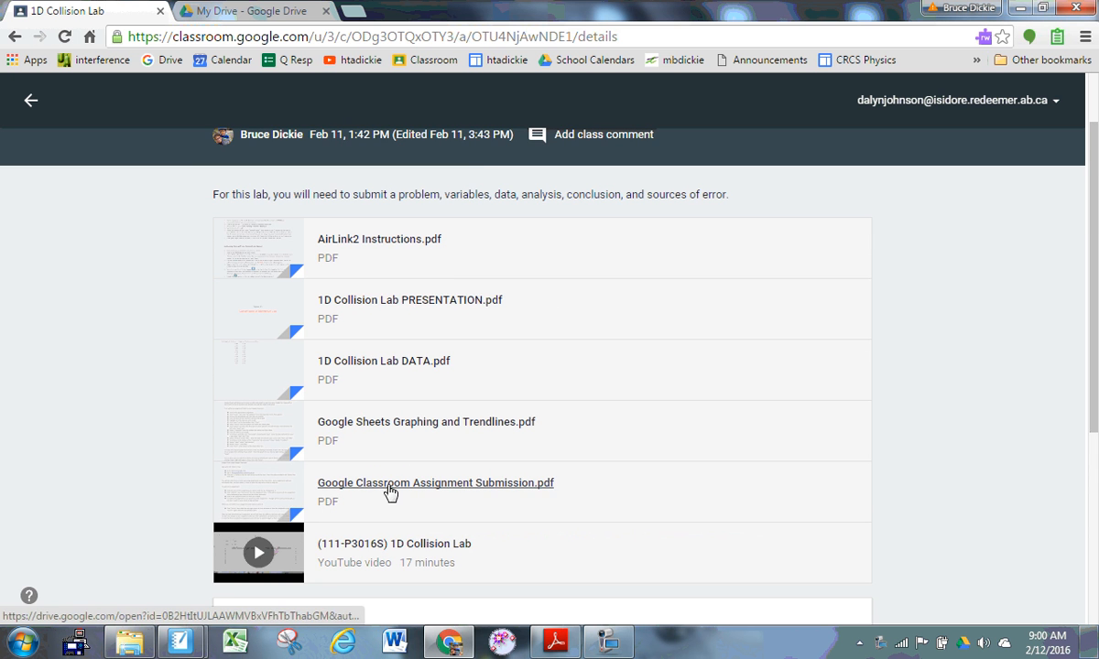
scroll(365, 487, down, 1)
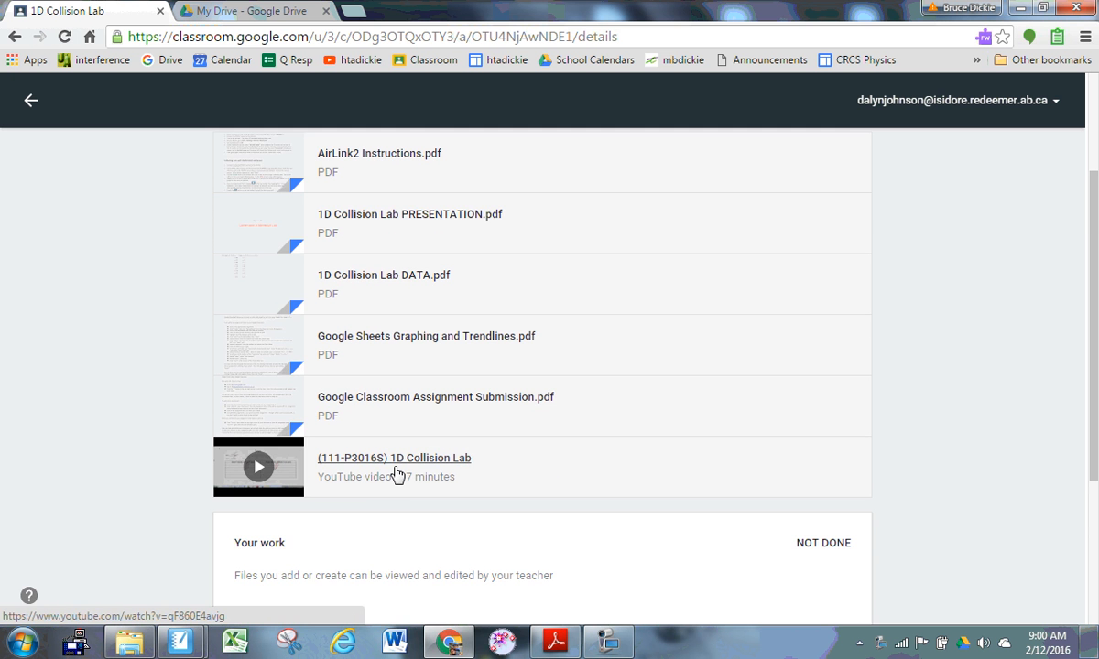
scroll(395, 472, down, 3)
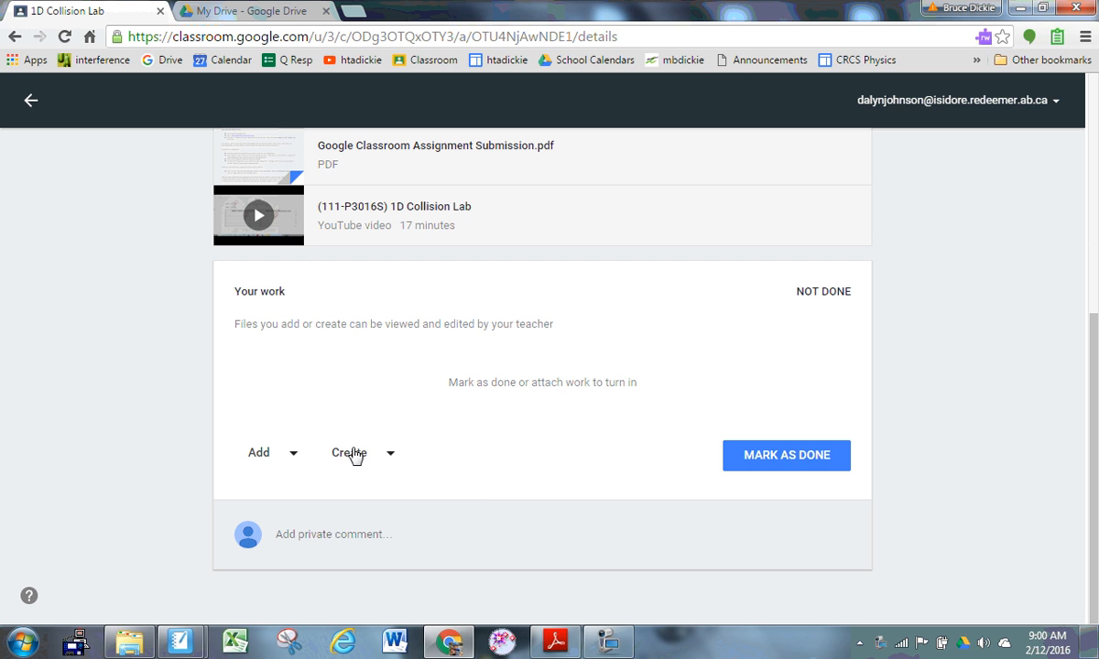
click(388, 453)
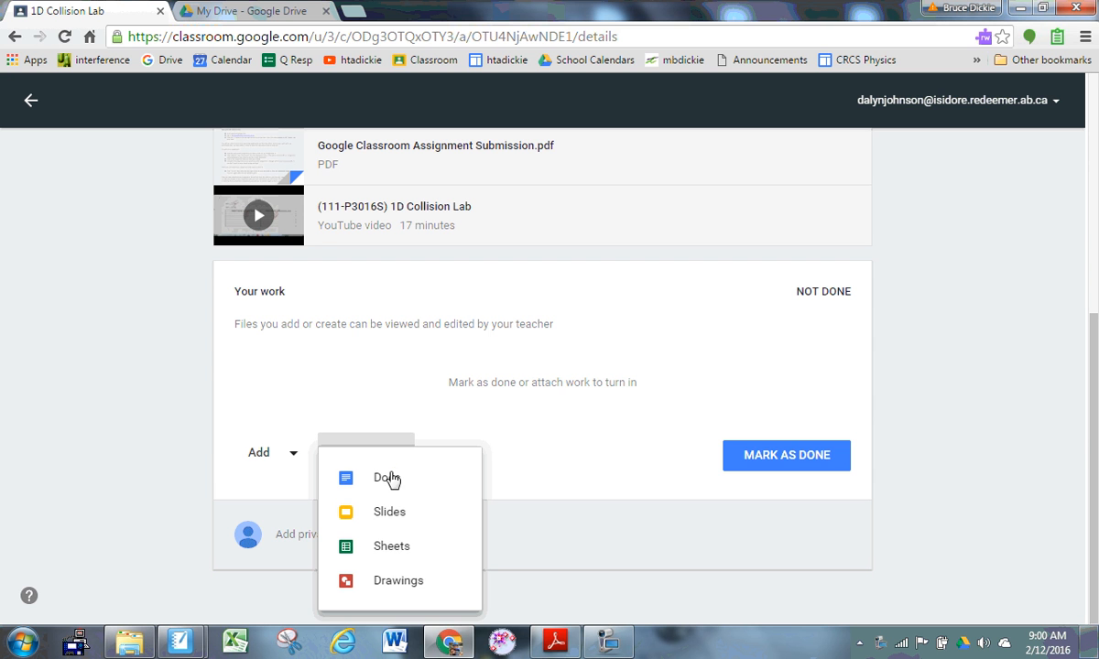
click(394, 546)
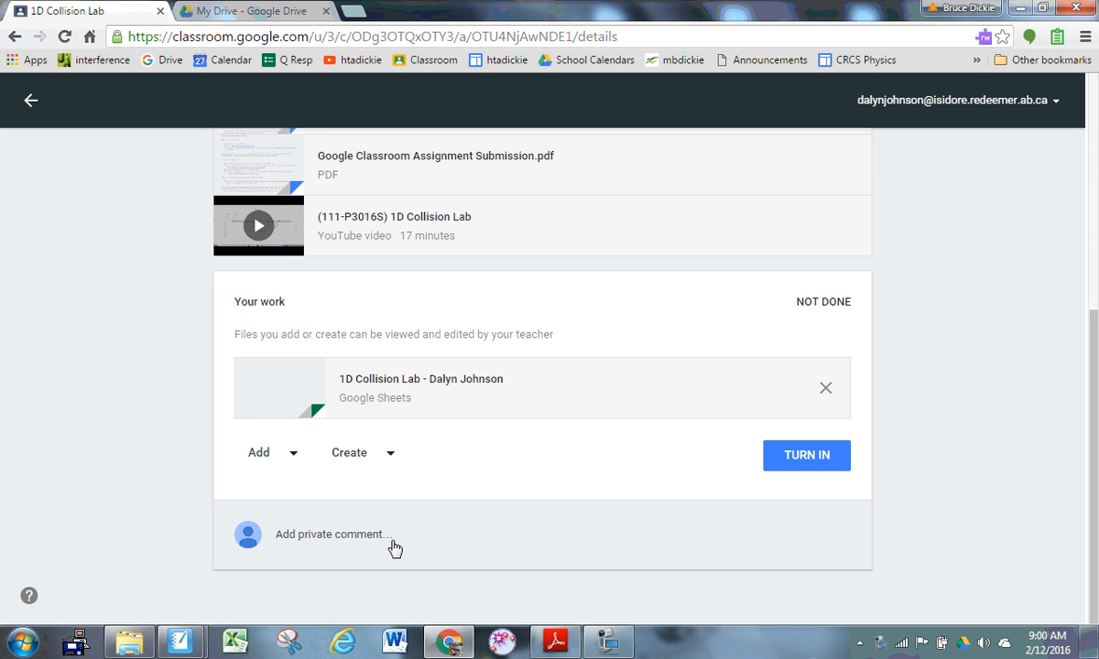
click(410, 380)
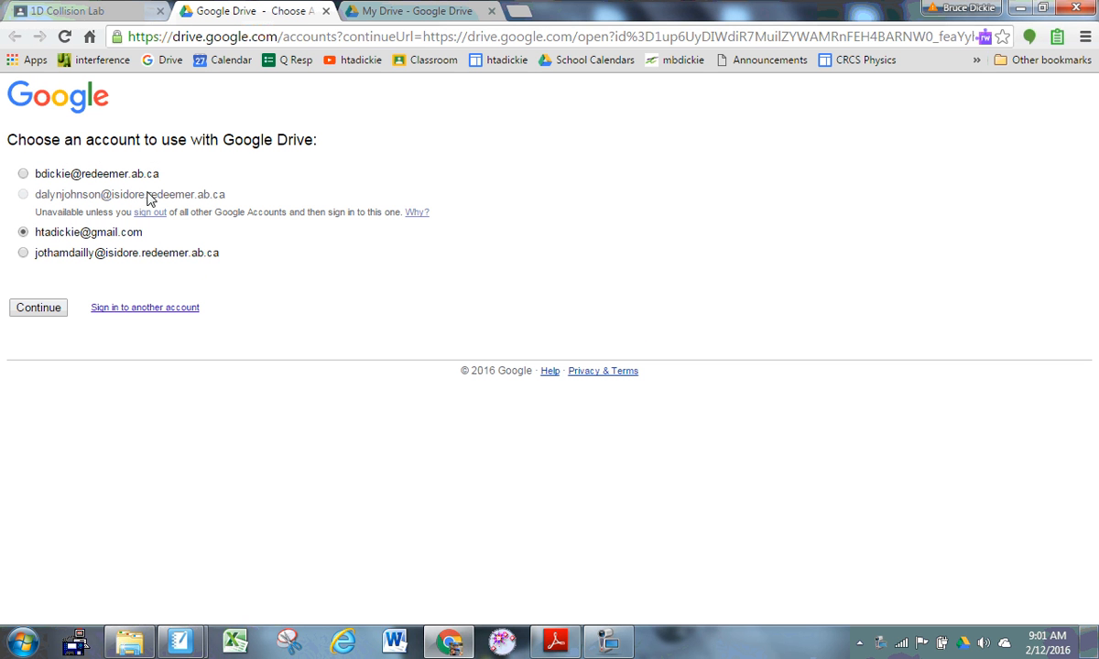
click(607, 641)
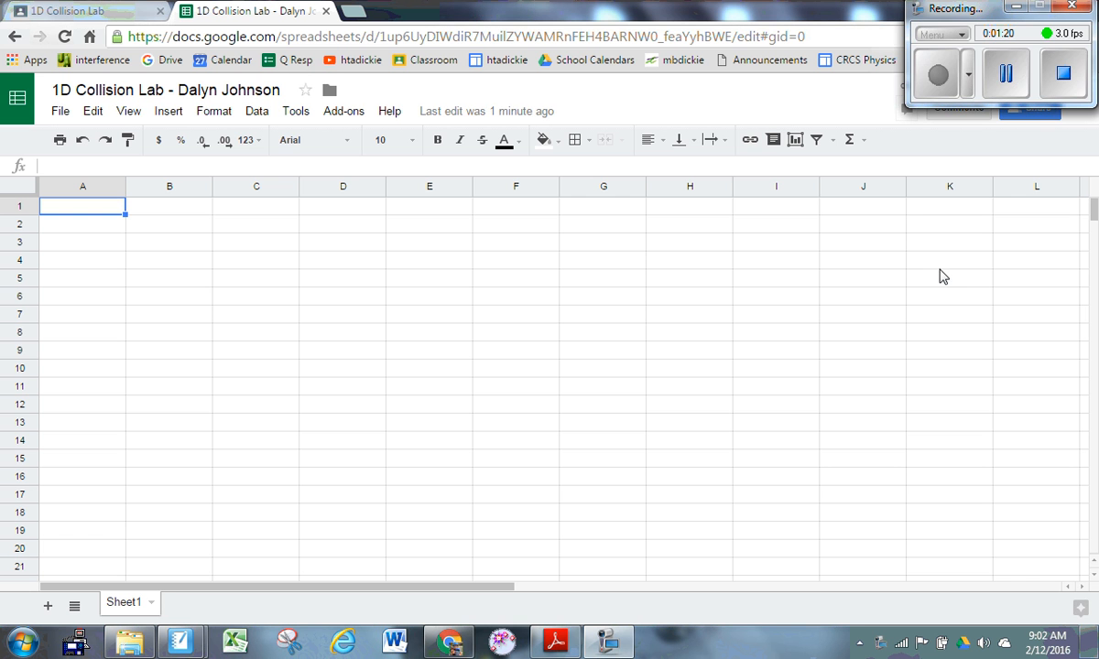
click(934, 73)
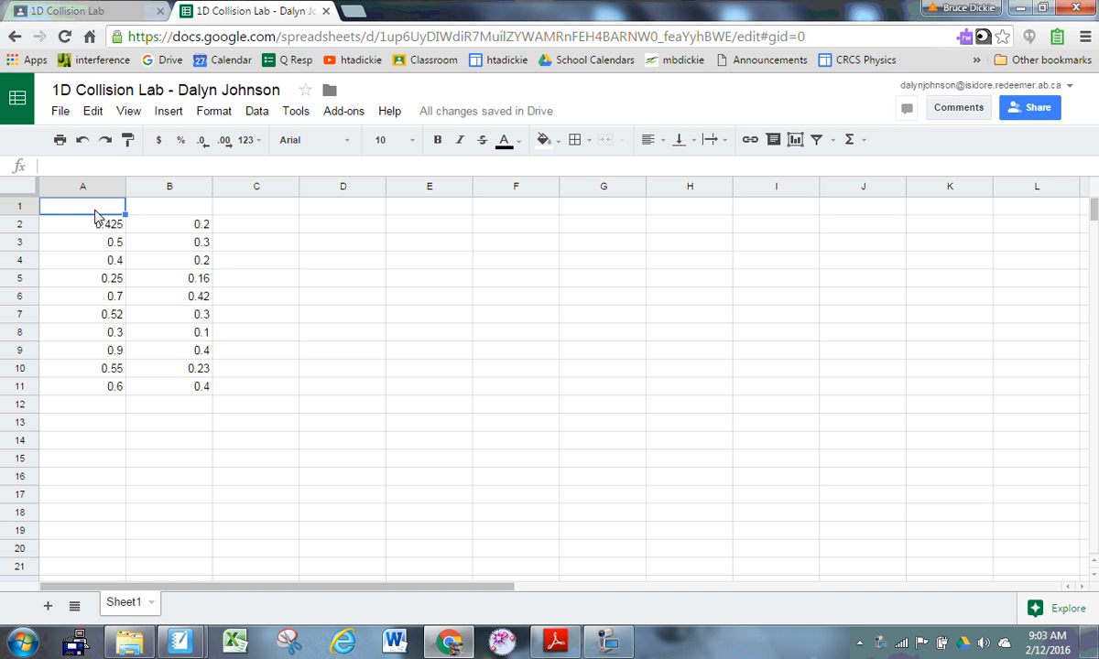
- Enter the header "initial velocity of object 1 (m/s)" in cell A1
text(initia)
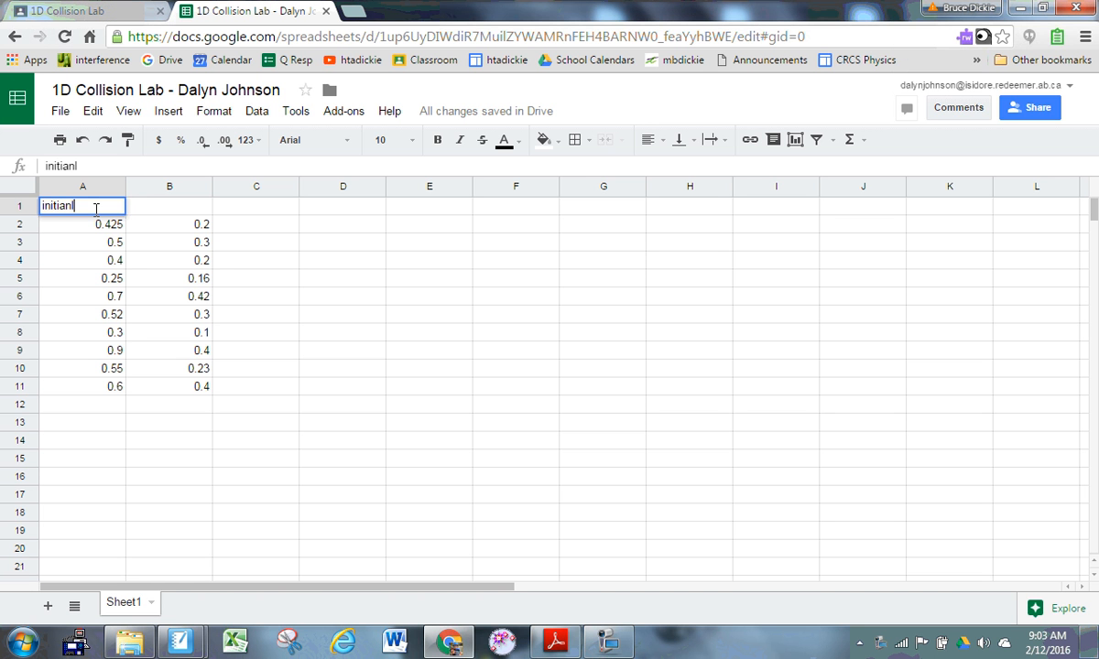
text(l velocity of obej)
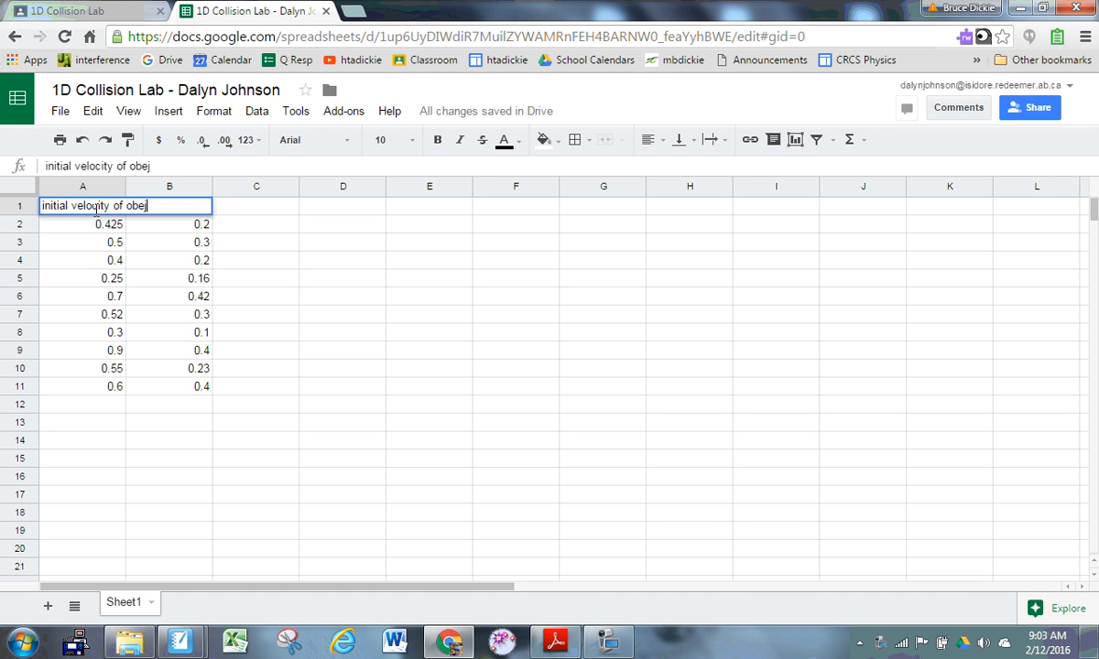
key(BackSpace)
text(ct 1 (m/s))
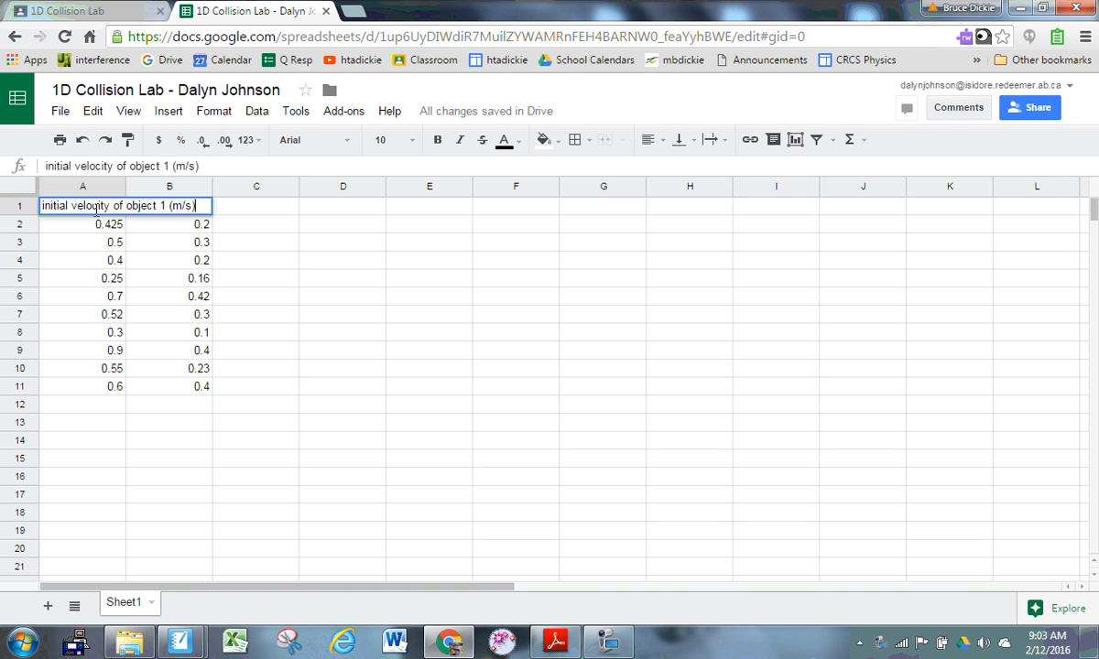
key(Tab)
- Enter the header "final velocity of both object (m/s)" in cell B1
text(fina)
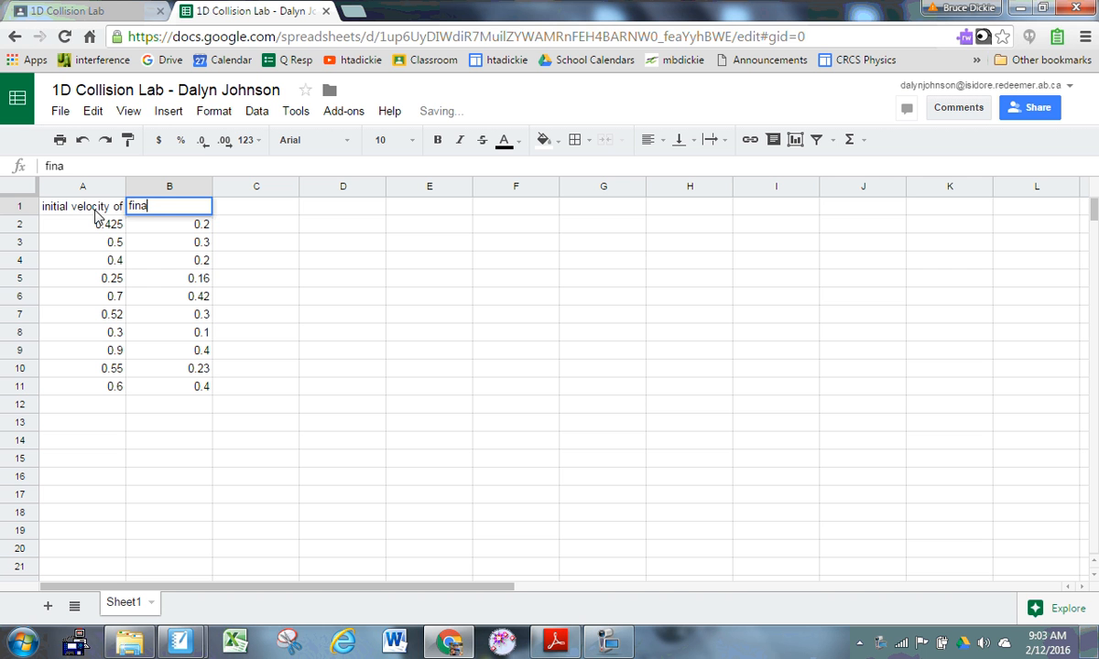
text(l velocity of)
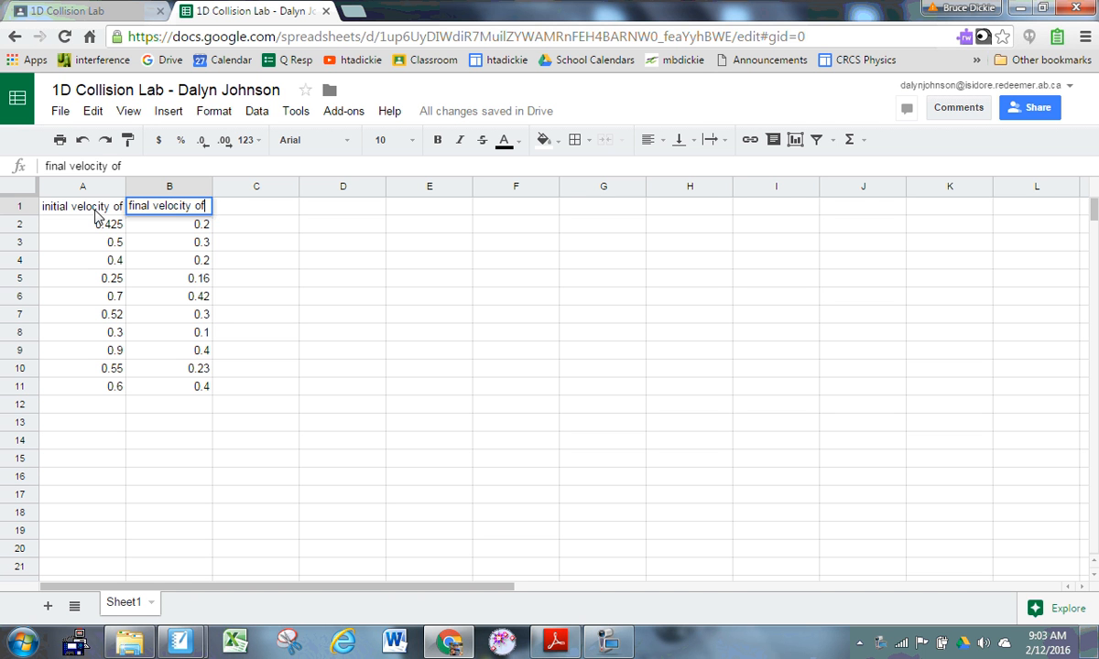
text( both object (m)
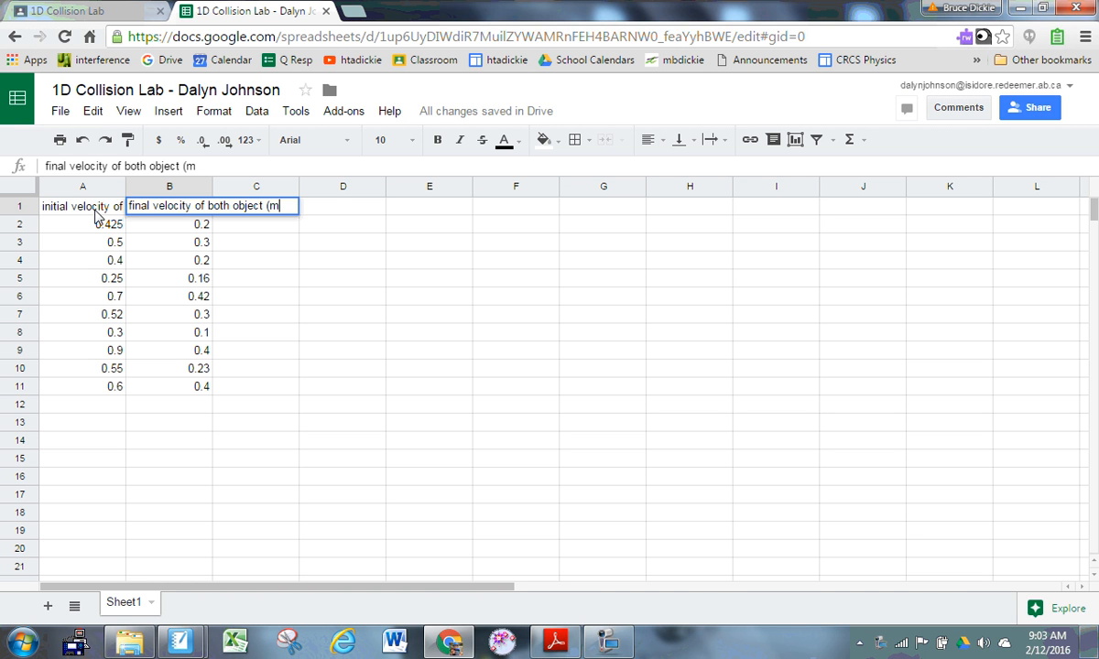
text(/s))
key(Return)
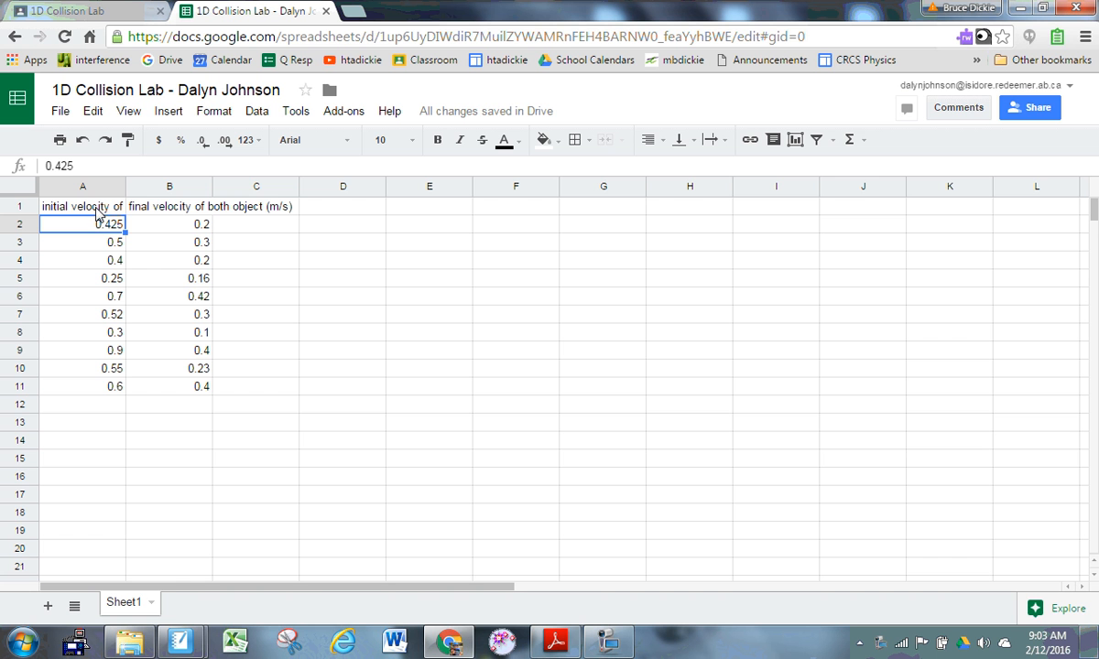
- Widen columns A and B so that both velocity headers fit inside their cells
drag(125, 185, 205, 186)
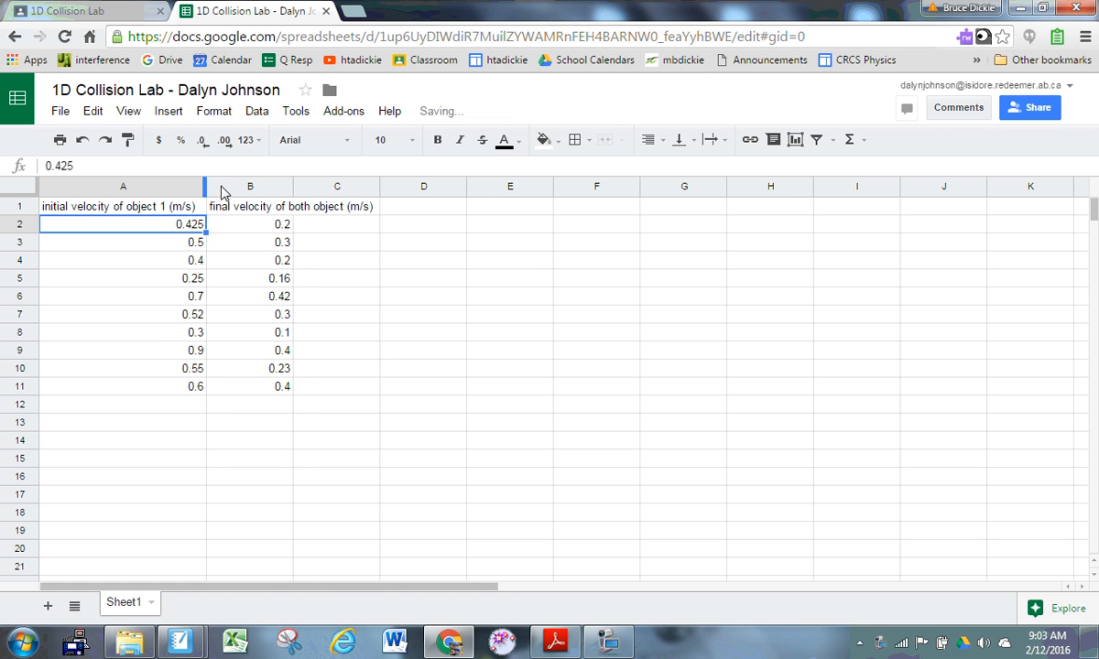
drag(292, 186, 381, 187)
click(285, 243)
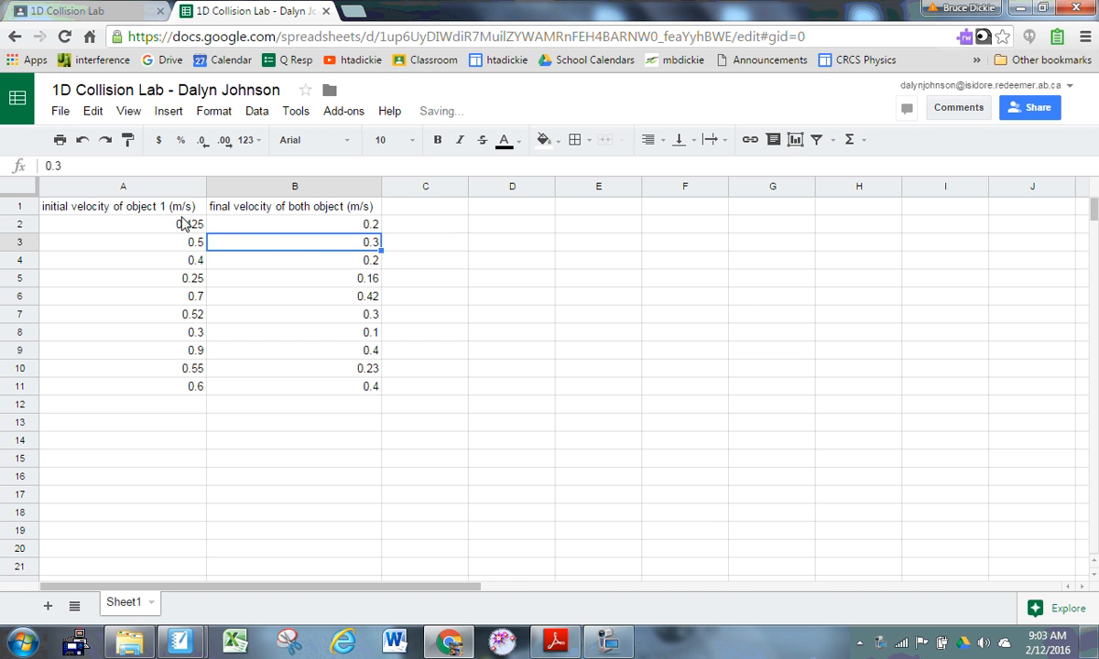
- Center the headers and data in A1:B11 horizontally
mouse_move(169, 205)
mouse_down()
mouse_move(285, 299)
mouse_move(326, 383)
mouse_move(353, 387)
mouse_up()
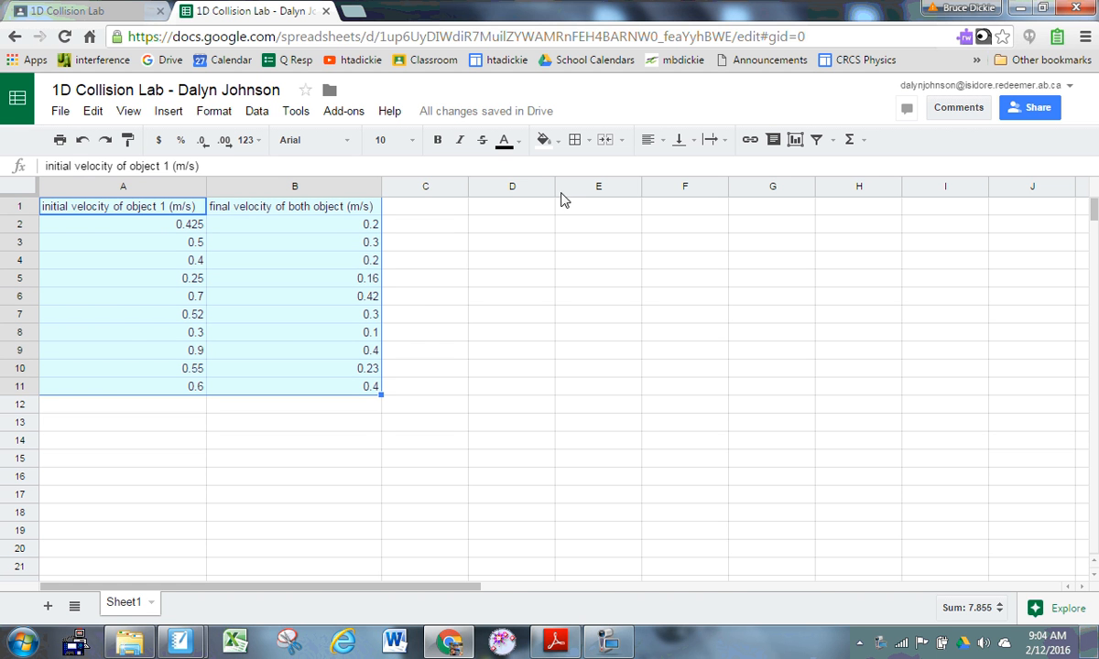
click(651, 141)
click(676, 169)
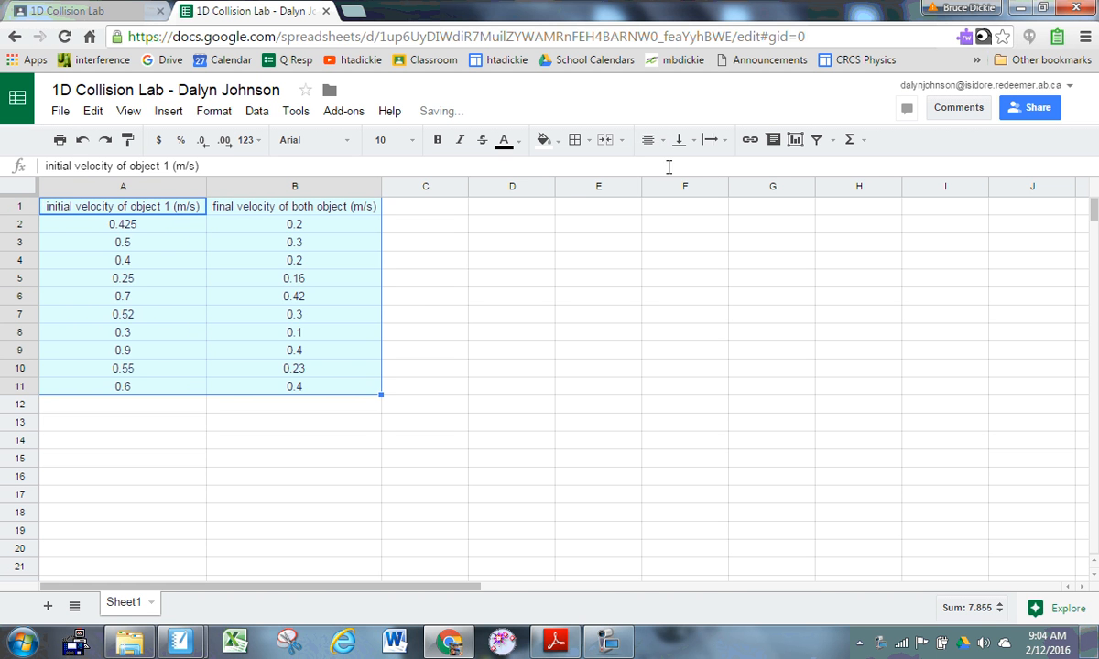
click(412, 279)
- Format the velocity values in A2:B11 to show two decimal places
mouse_move(128, 226)
mouse_down()
mouse_move(177, 263)
mouse_move(287, 399)
mouse_up()
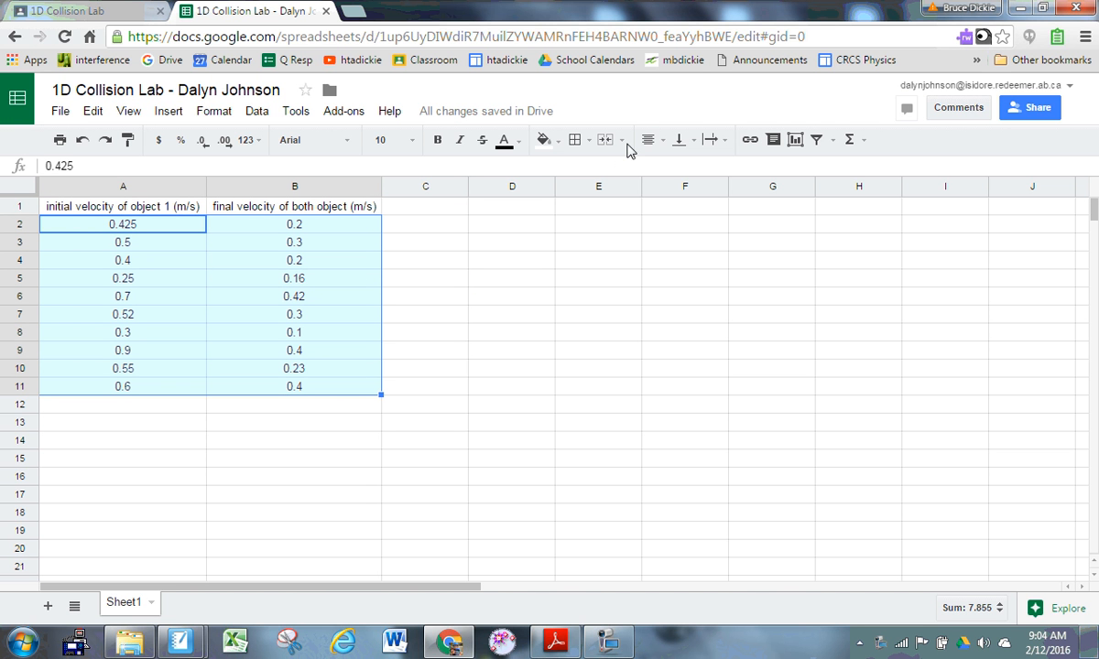
click(203, 143)
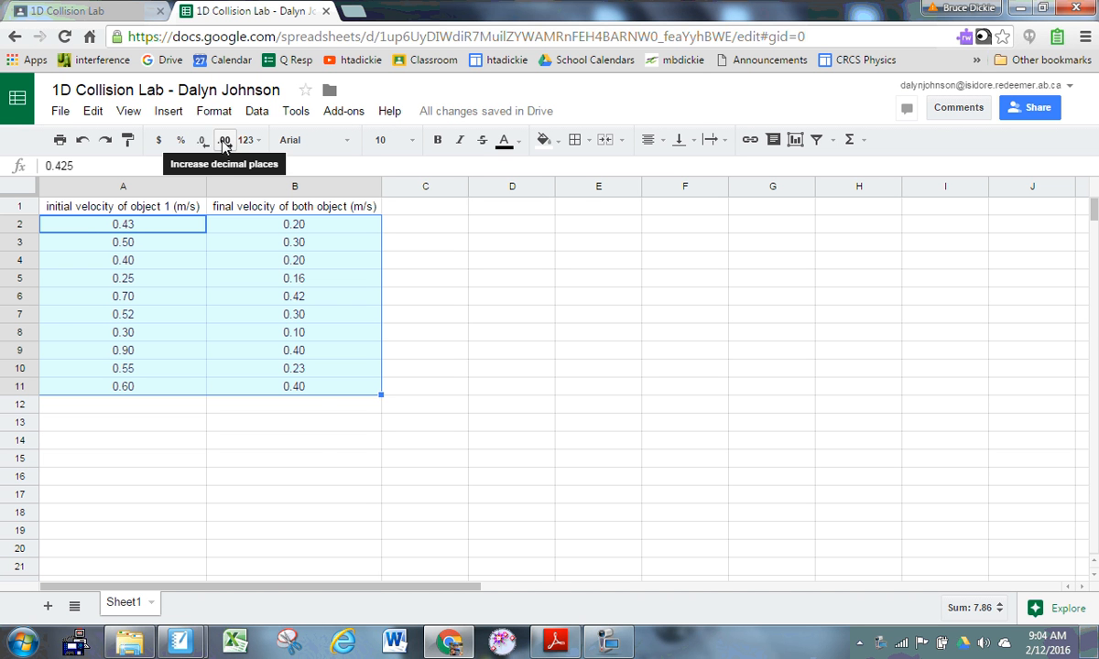
click(315, 435)
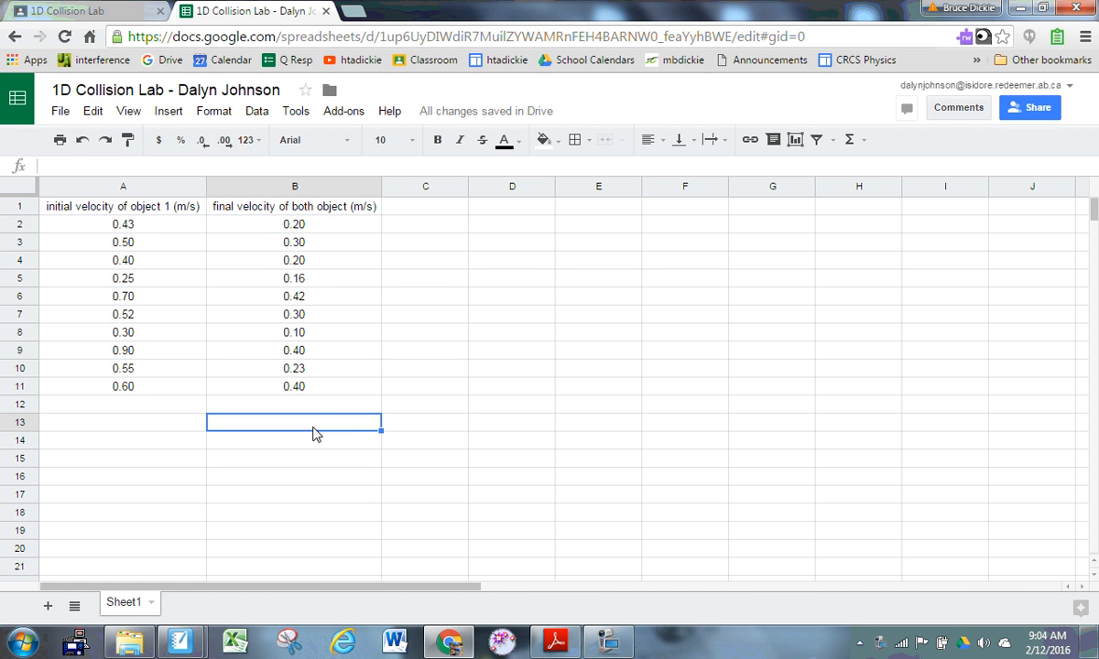
- Insert a scatter chart of the data in A2:B11 and place it beside the table, starting around column C
click(167, 231)
drag(167, 231, 282, 392)
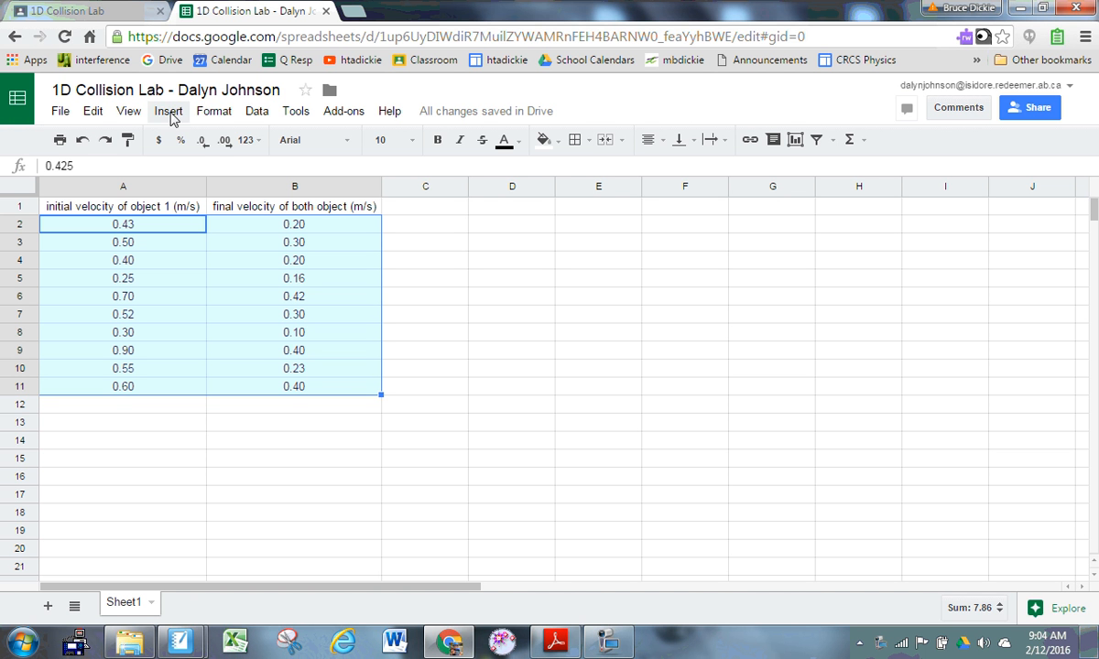
click(169, 114)
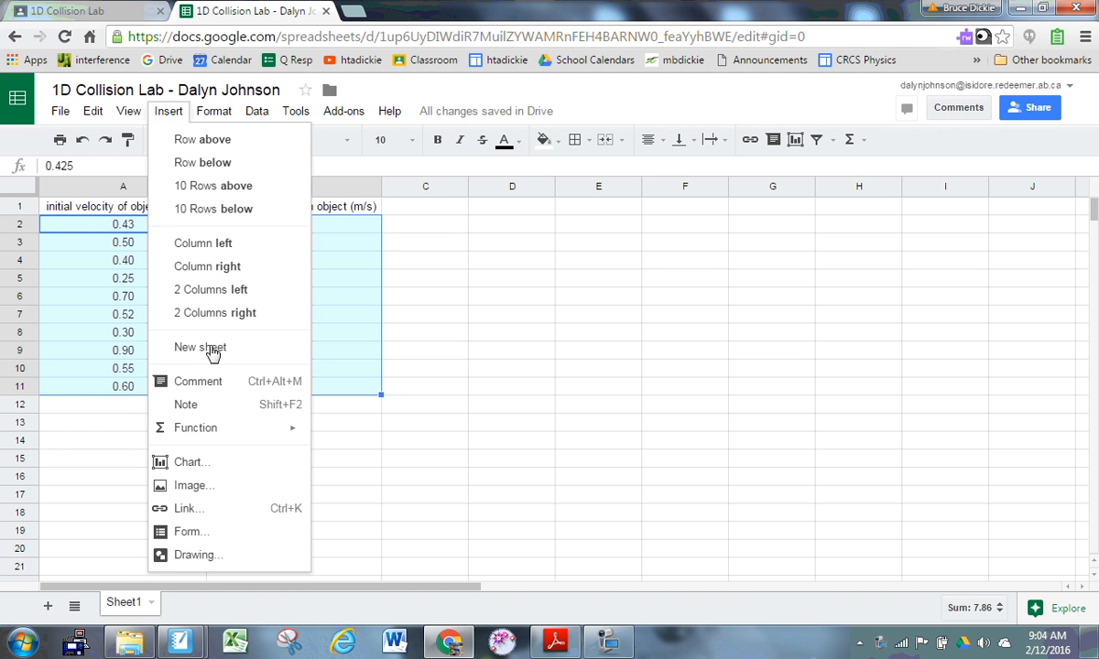
click(187, 463)
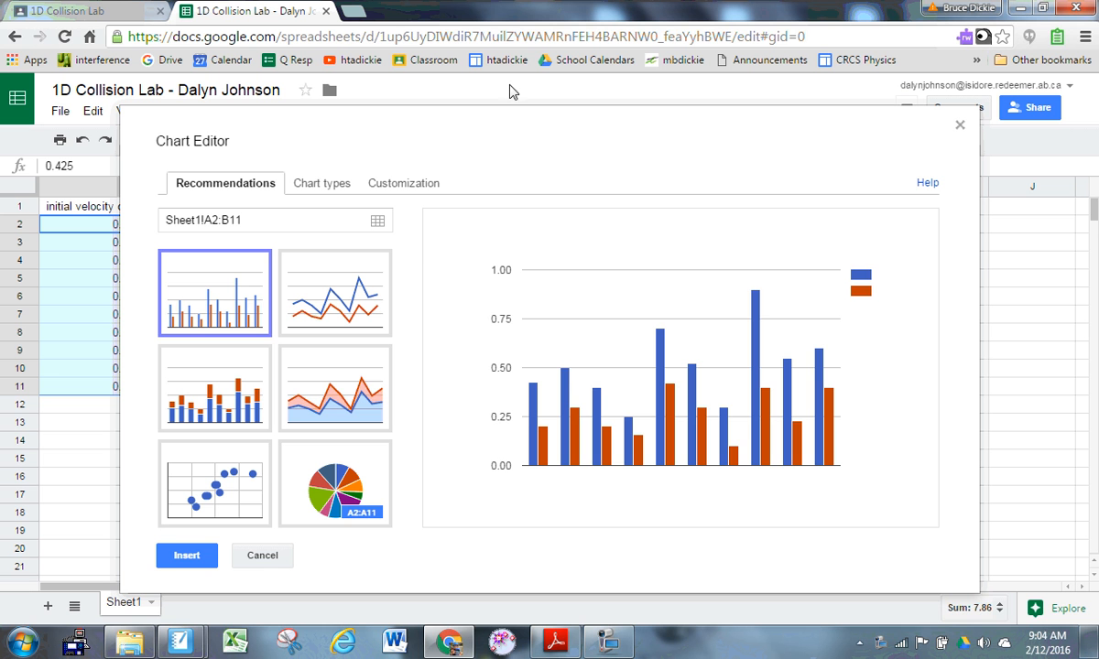
click(241, 485)
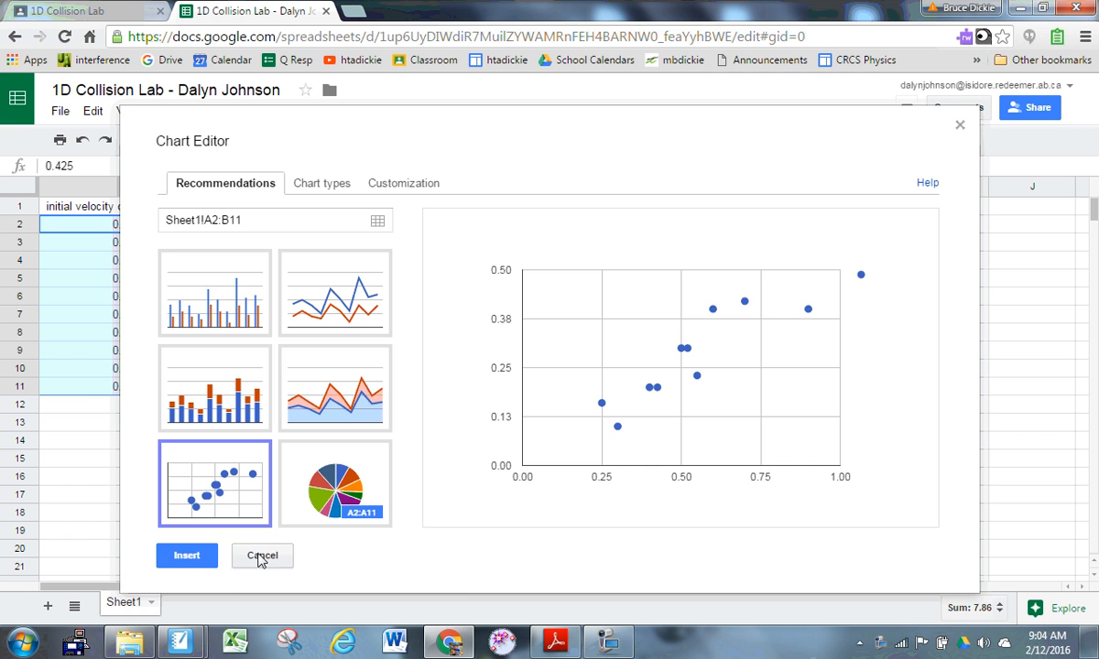
click(187, 556)
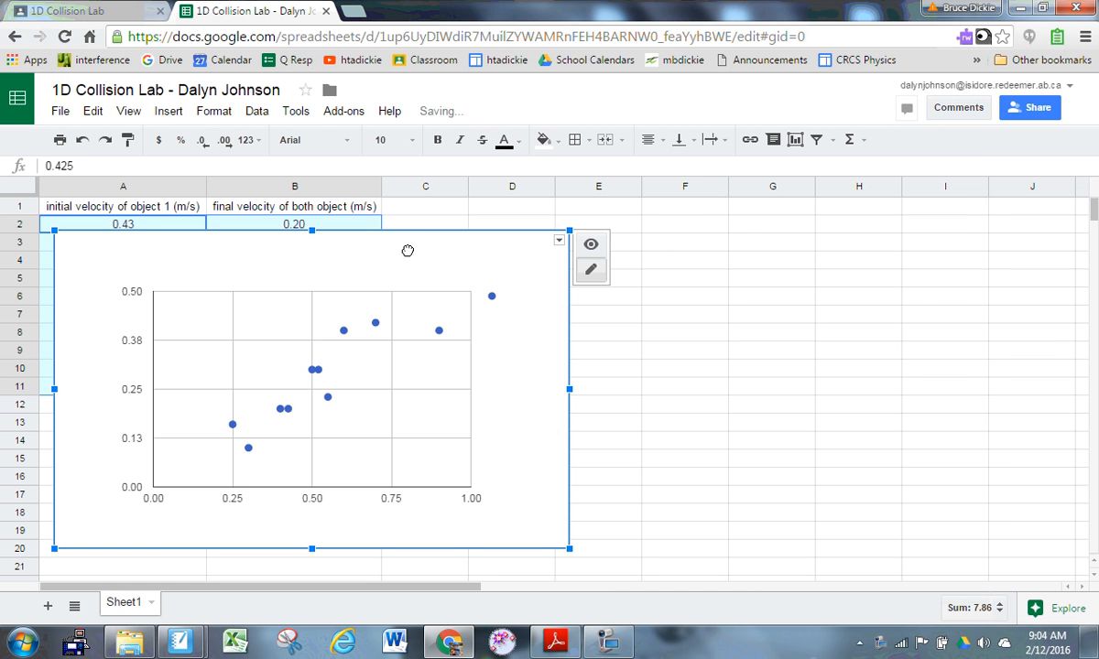
drag(407, 250, 758, 238)
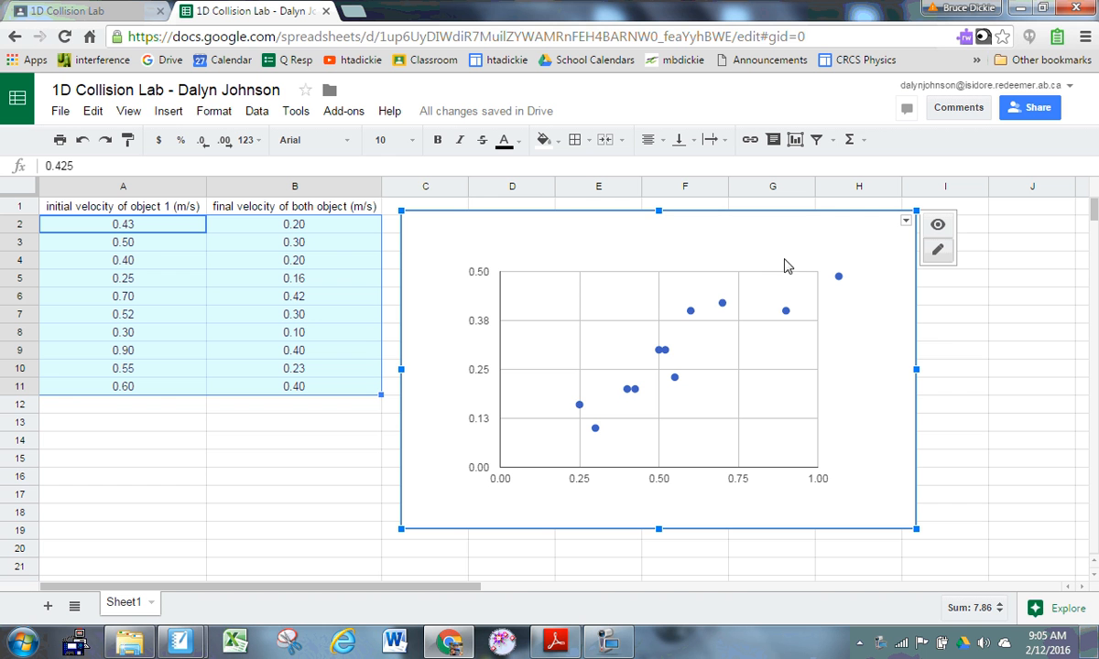
- Add a linear trendline to the scatter chart's data series and label it with its equation
click(905, 222)
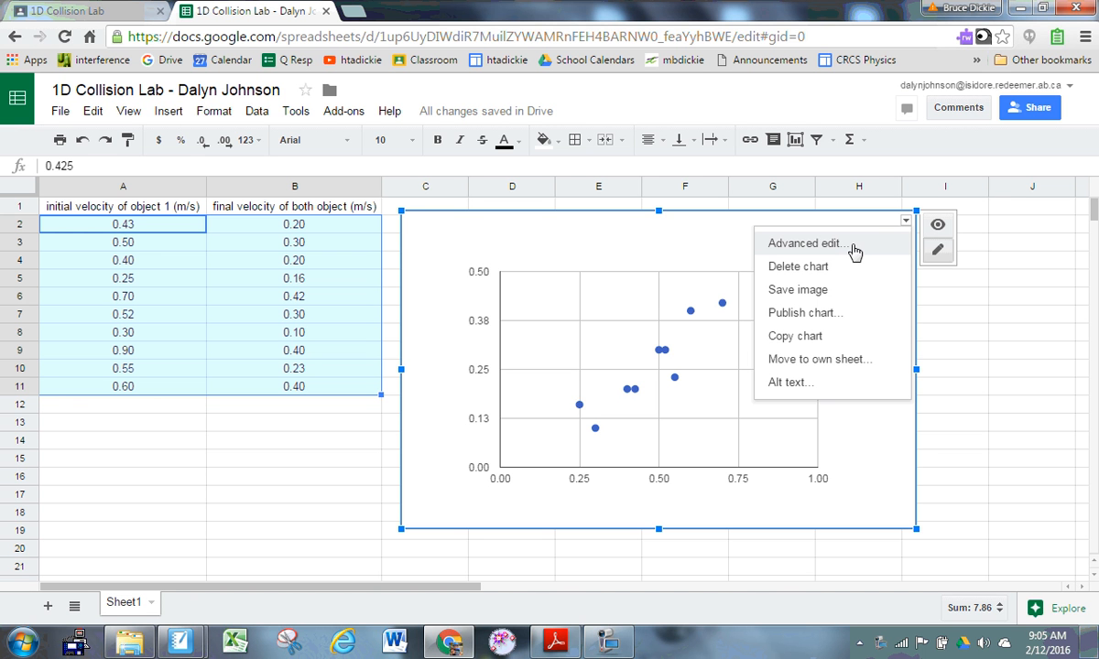
click(854, 252)
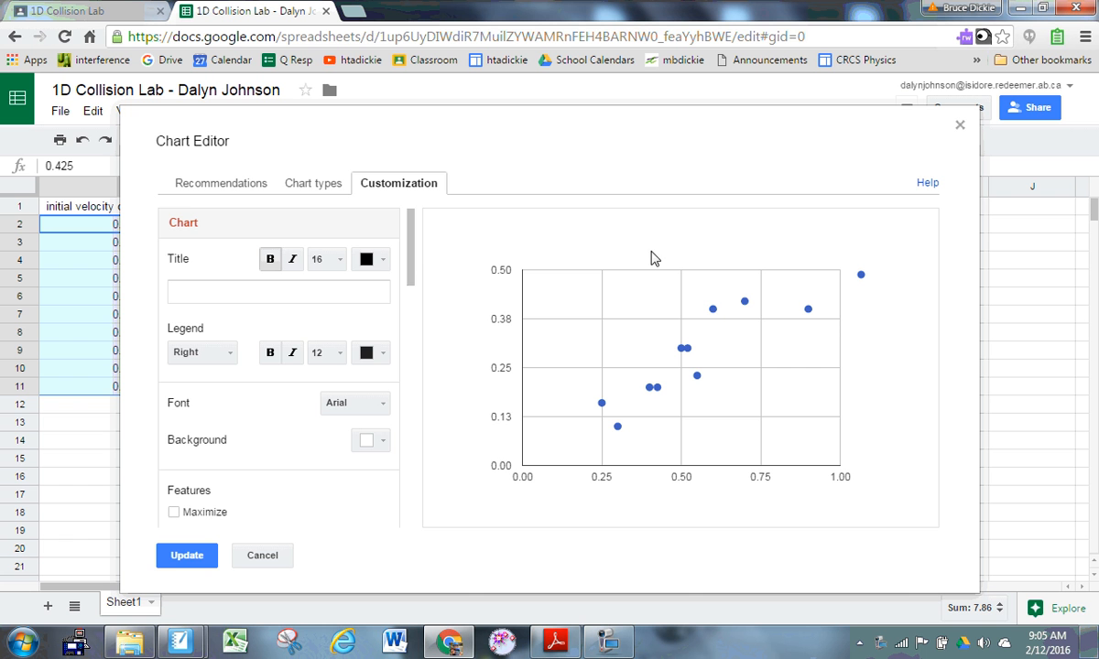
drag(412, 277, 418, 511)
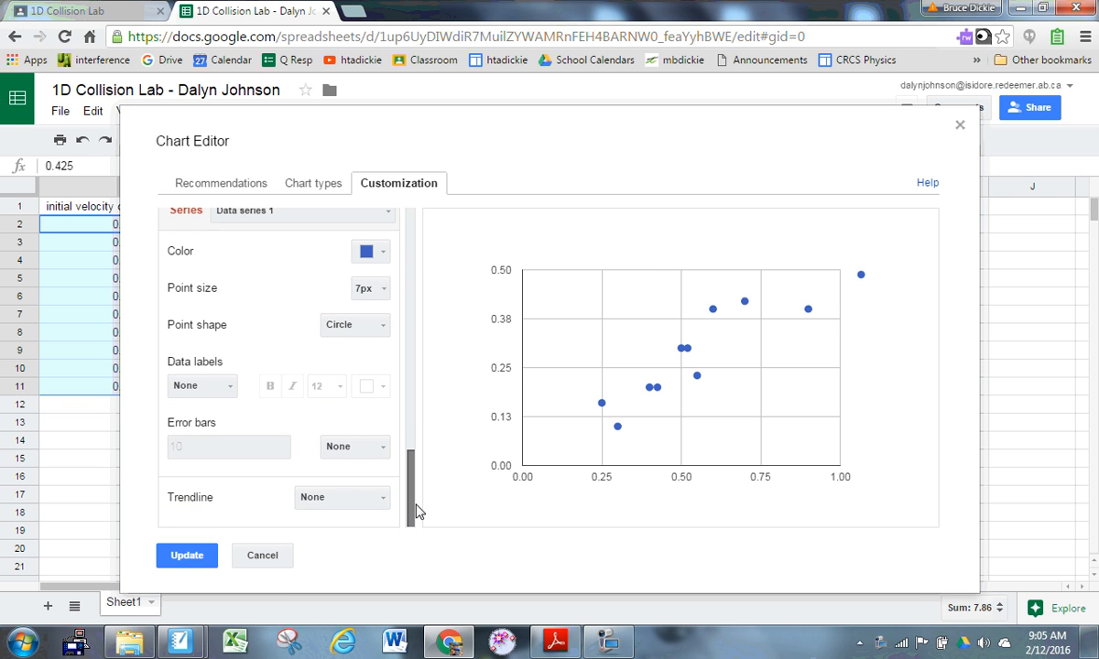
click(313, 494)
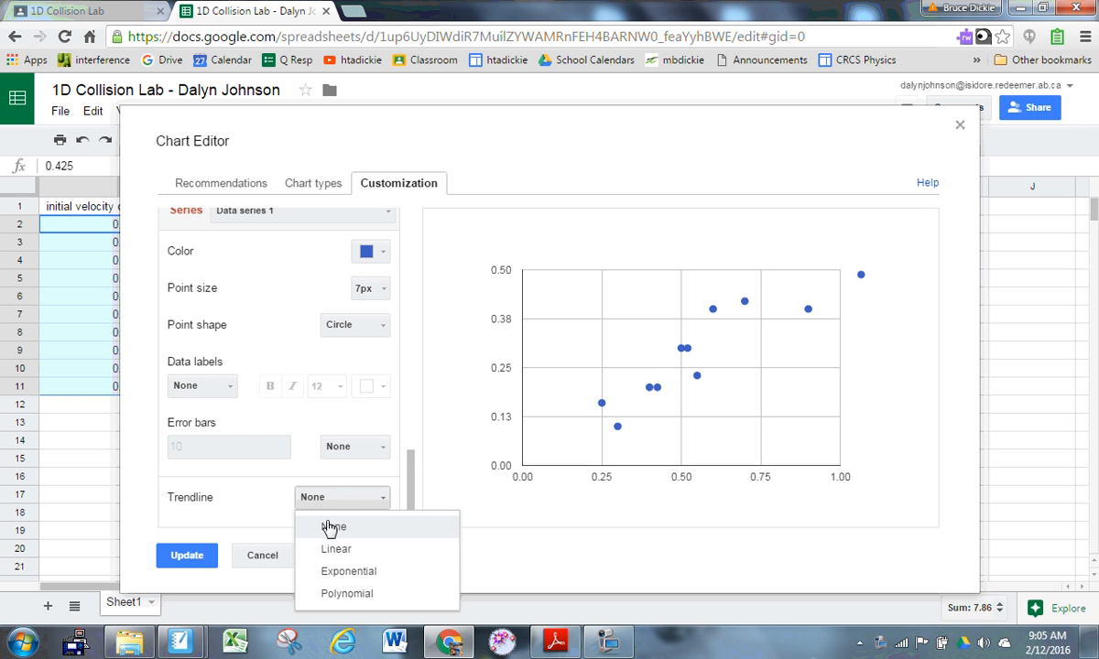
click(336, 550)
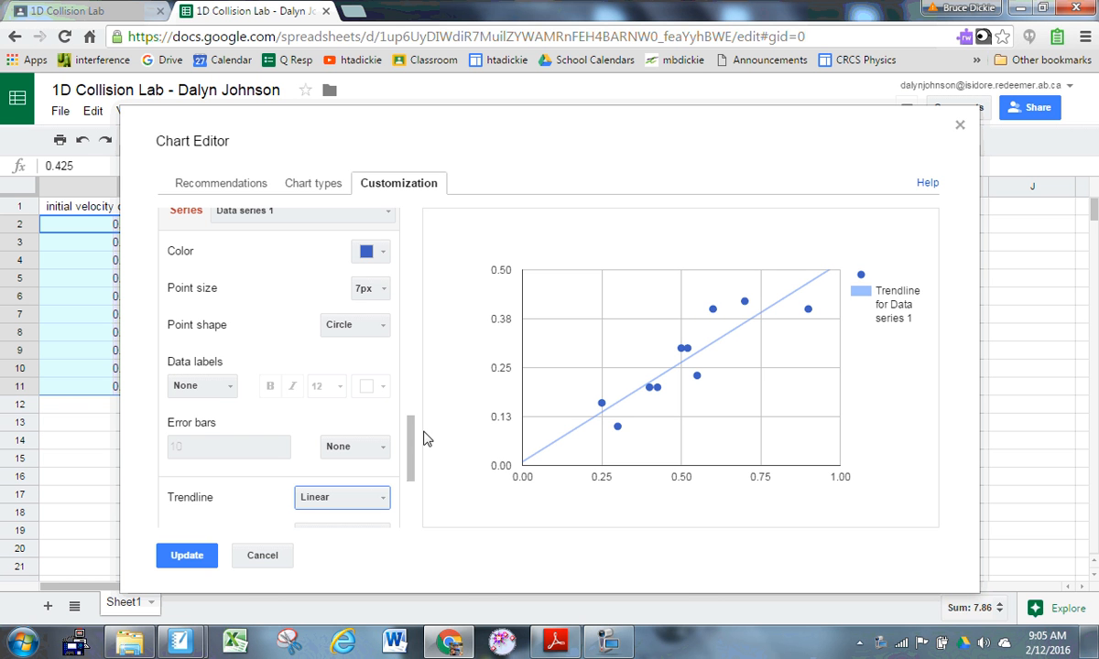
drag(411, 429, 411, 449)
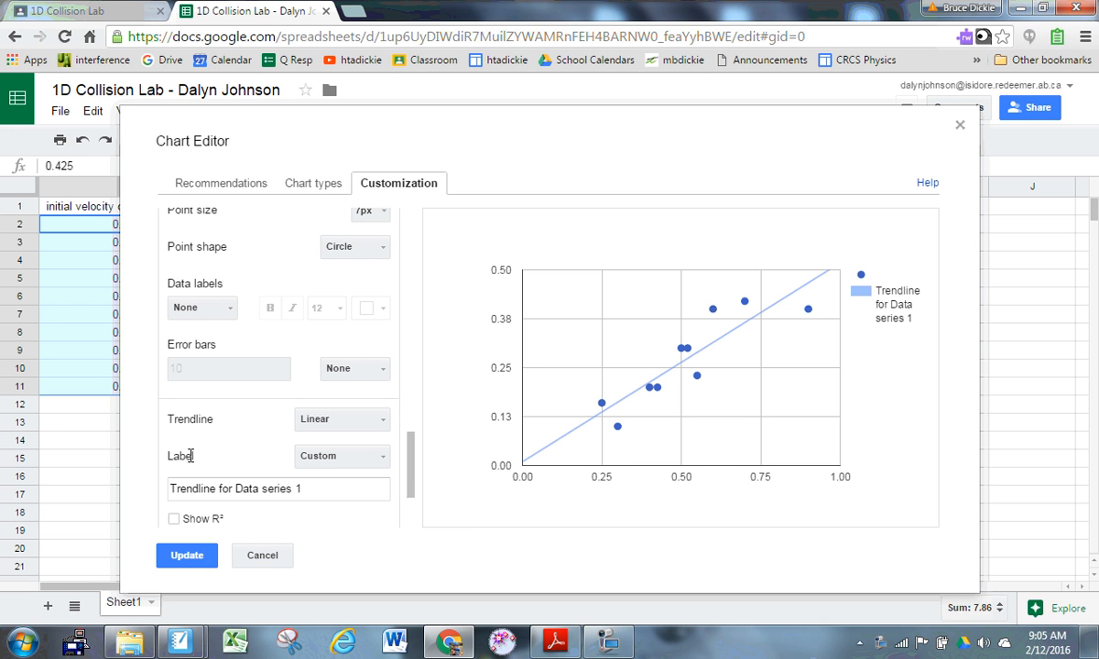
click(308, 463)
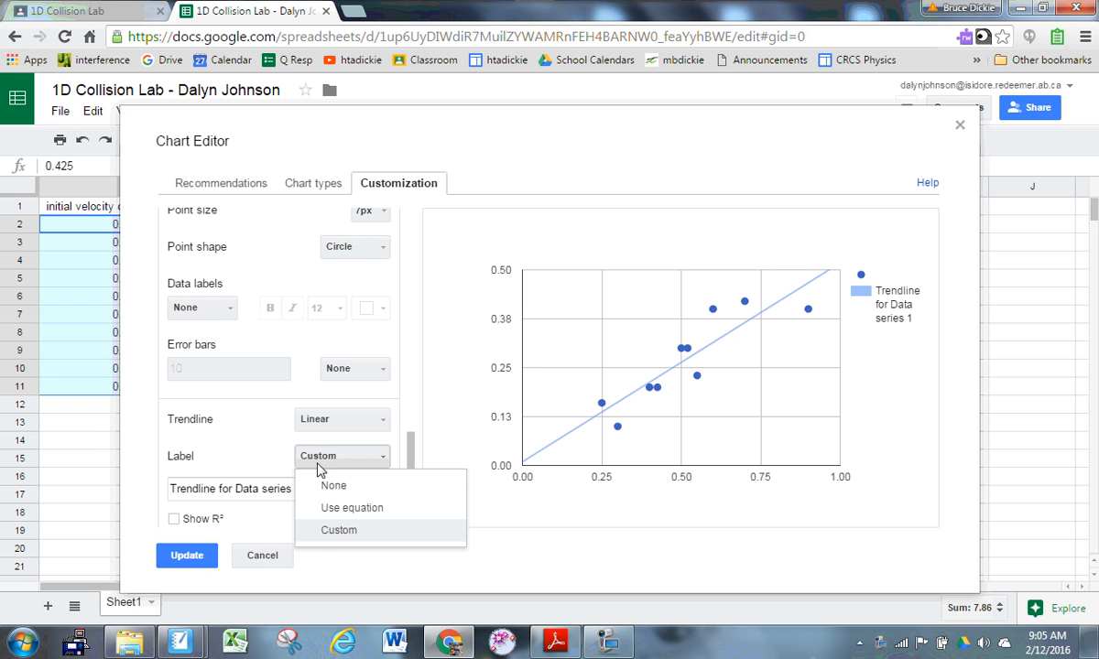
click(337, 509)
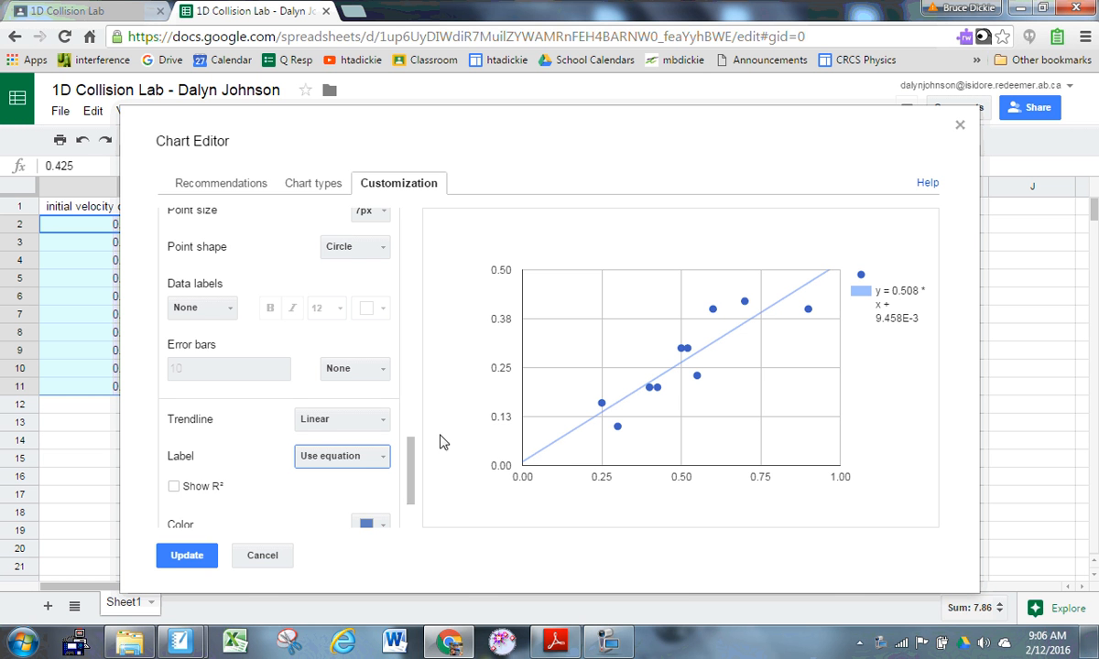
- Set the chart title to "Final Velocity of Both Objects vs. Initial Velocity of Object 1"
scroll(415, 441, up, 1)
drag(415, 441, 411, 216)
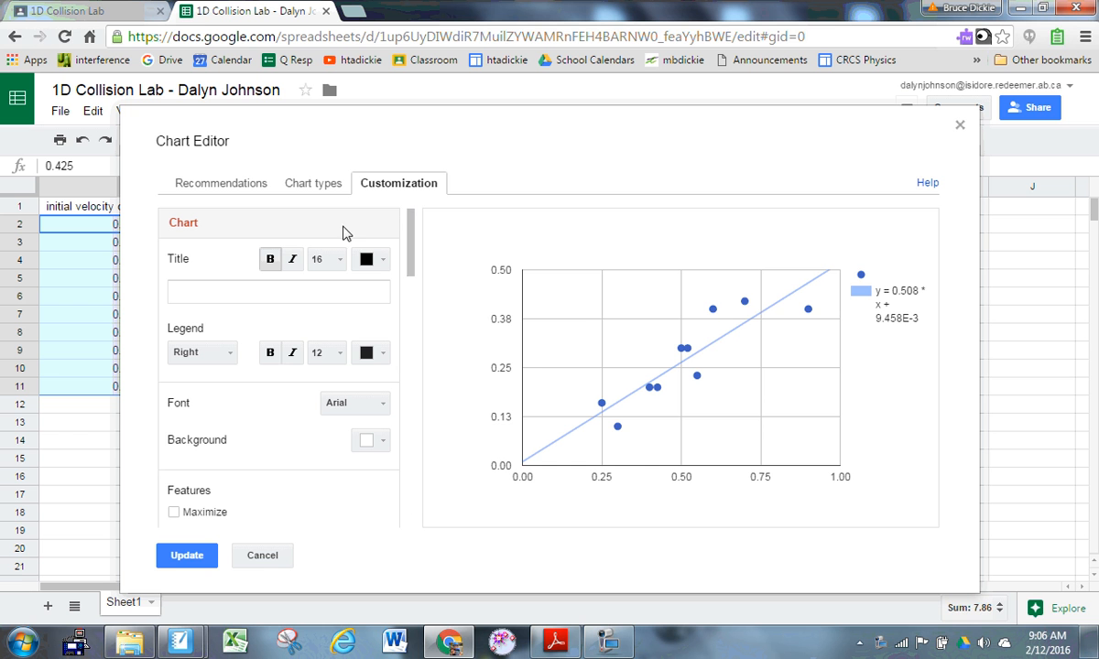
click(267, 292)
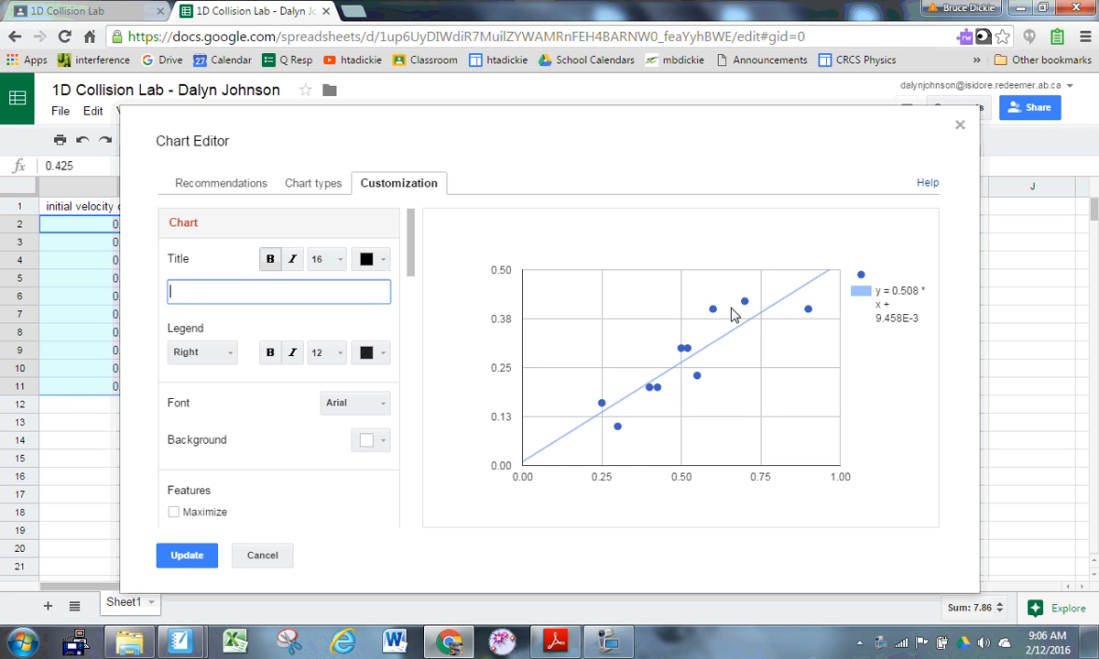
text(Final Veloinal Velocity of Object 1)
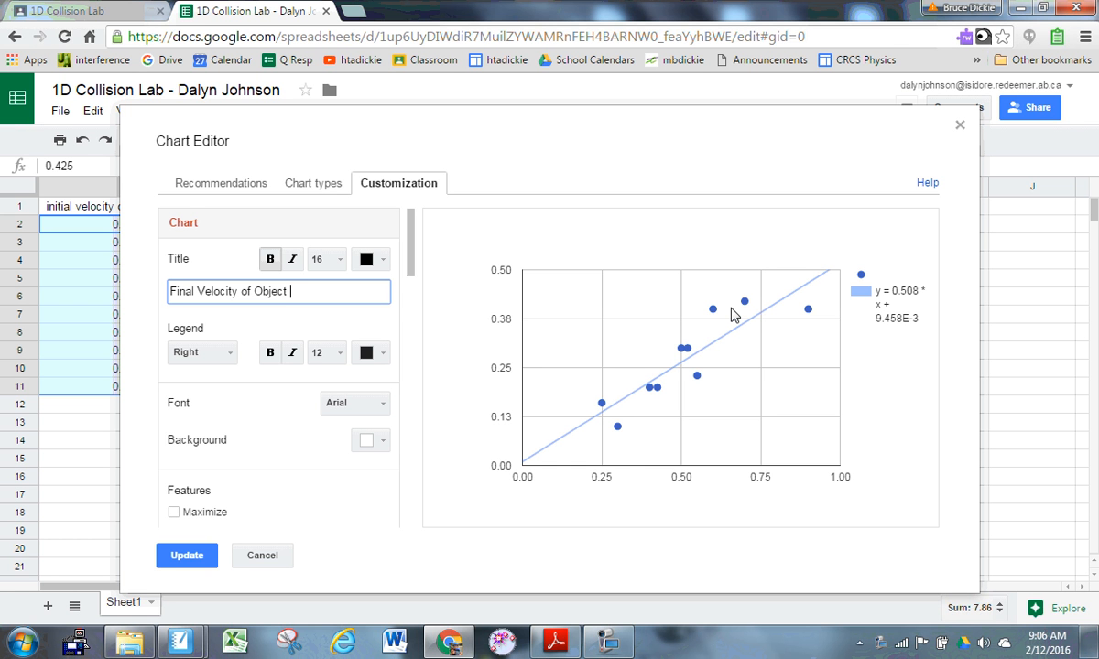
key(BackSpace)
key(BackSpace)
key(BackSpace)
key(BackSpace)
key(BackSpace)
key(BackSpace)
key(BackSpace)
key(BackSpace)
text(Both Objects vs. Inii)
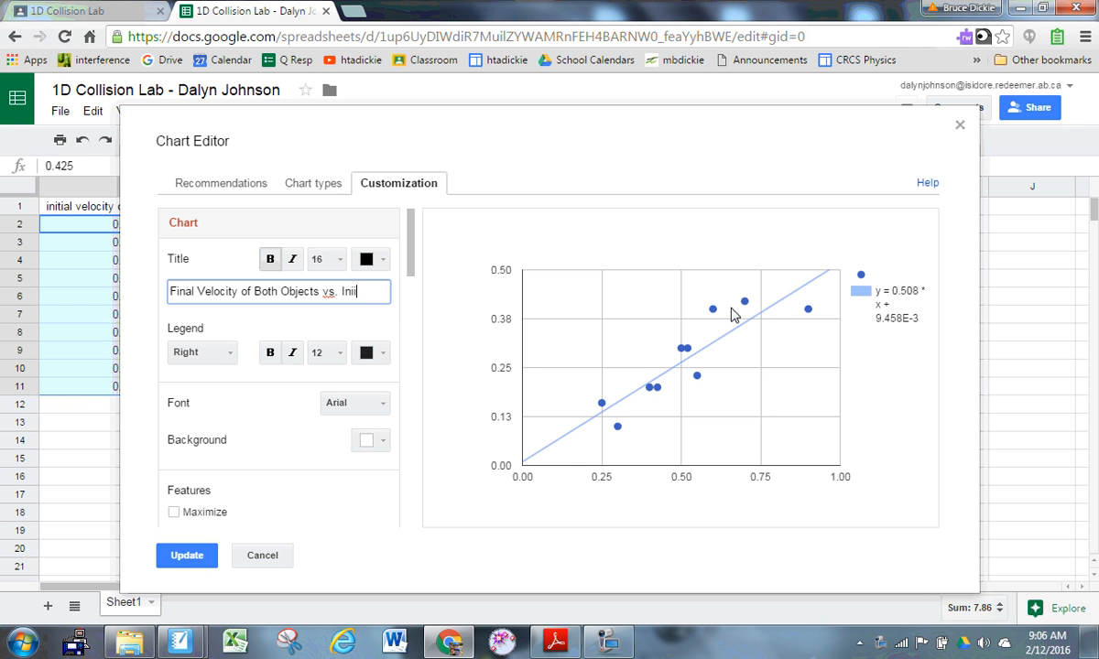
key(BackSpace)
text(tial Velocity)
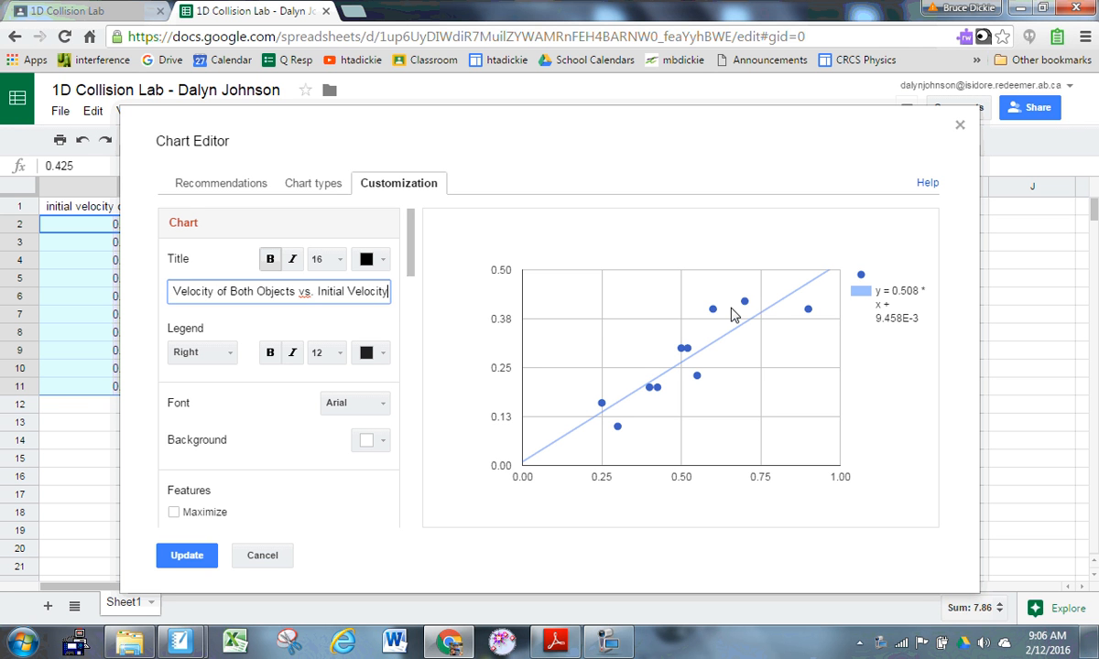
text( of Object 1)
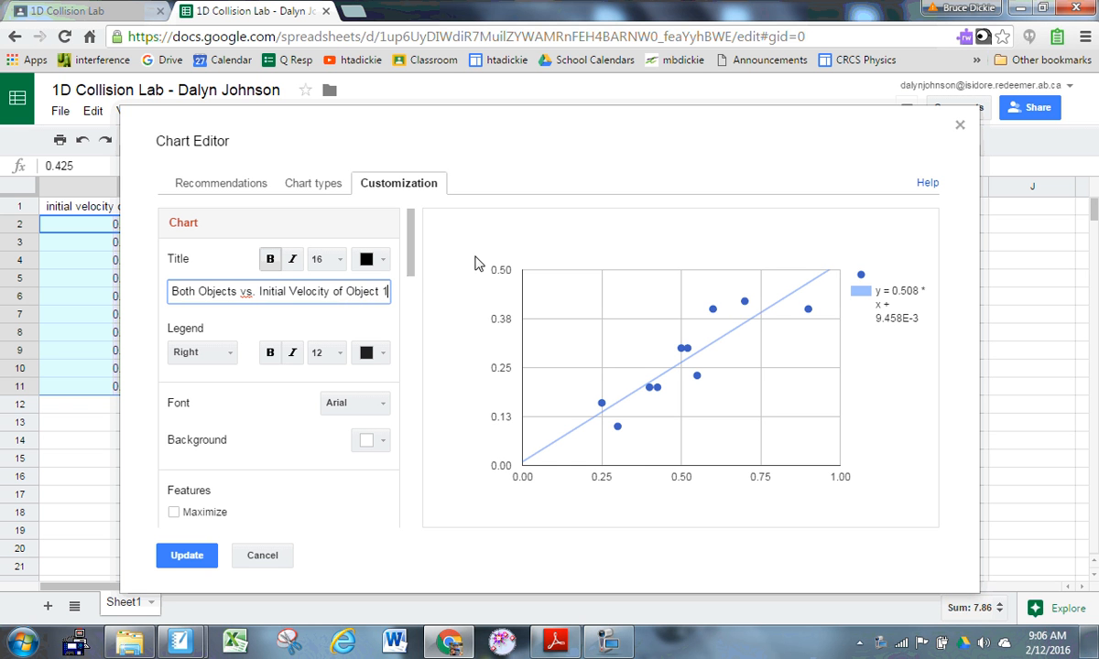
click(412, 263)
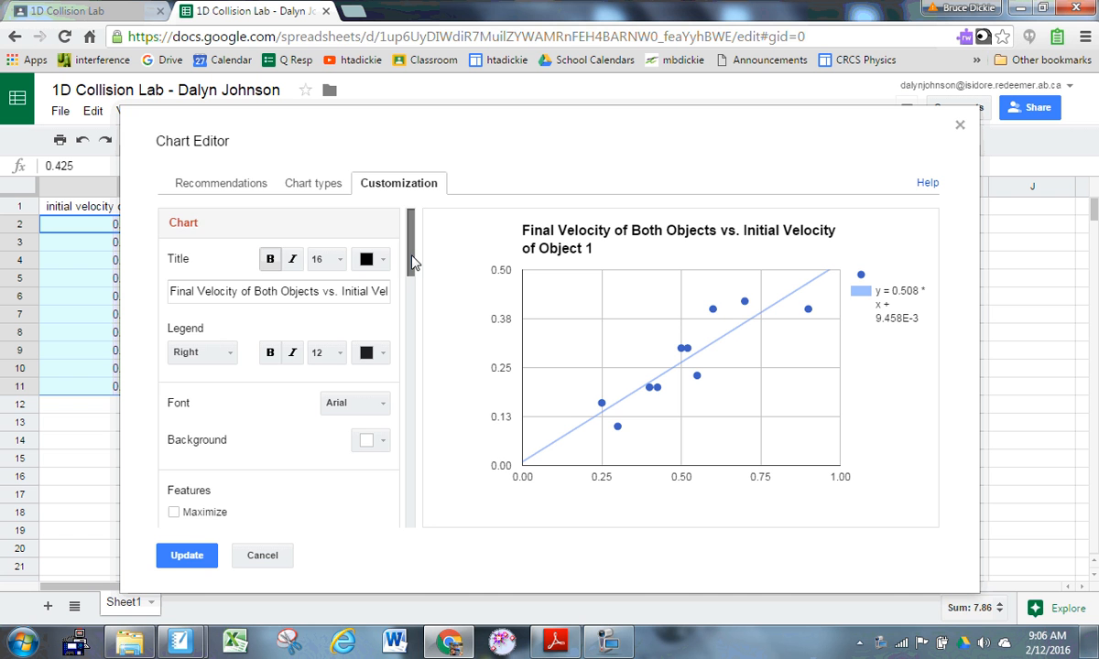
- Title the chart's horizontal axis "initial velocity of object 1 (m/s)"
drag(412, 262, 410, 322)
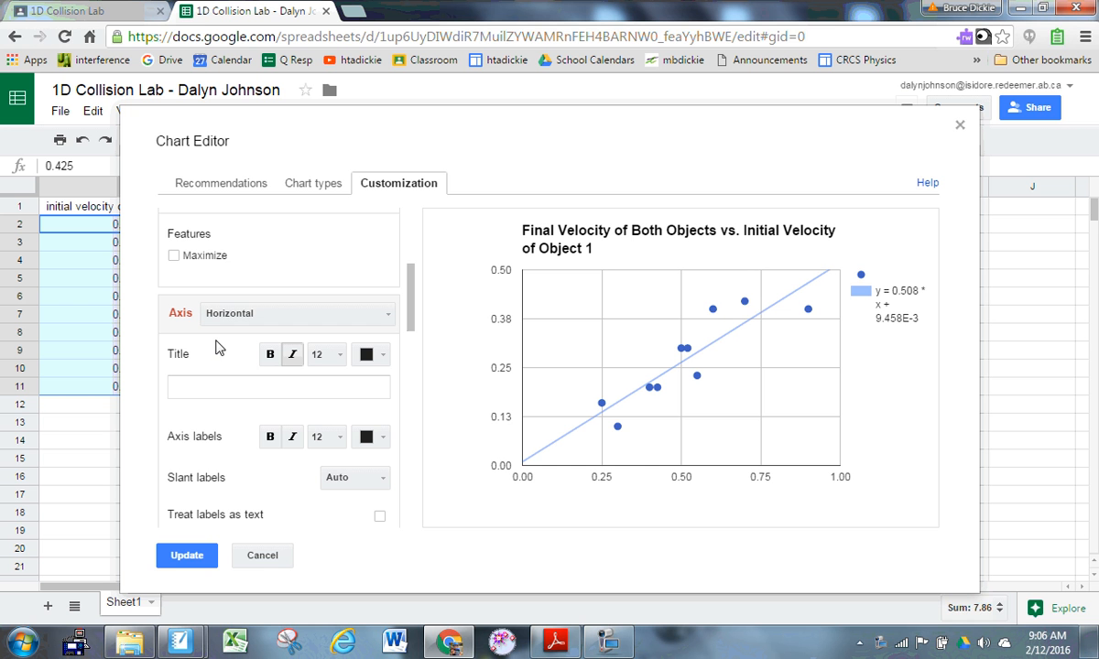
click(208, 388)
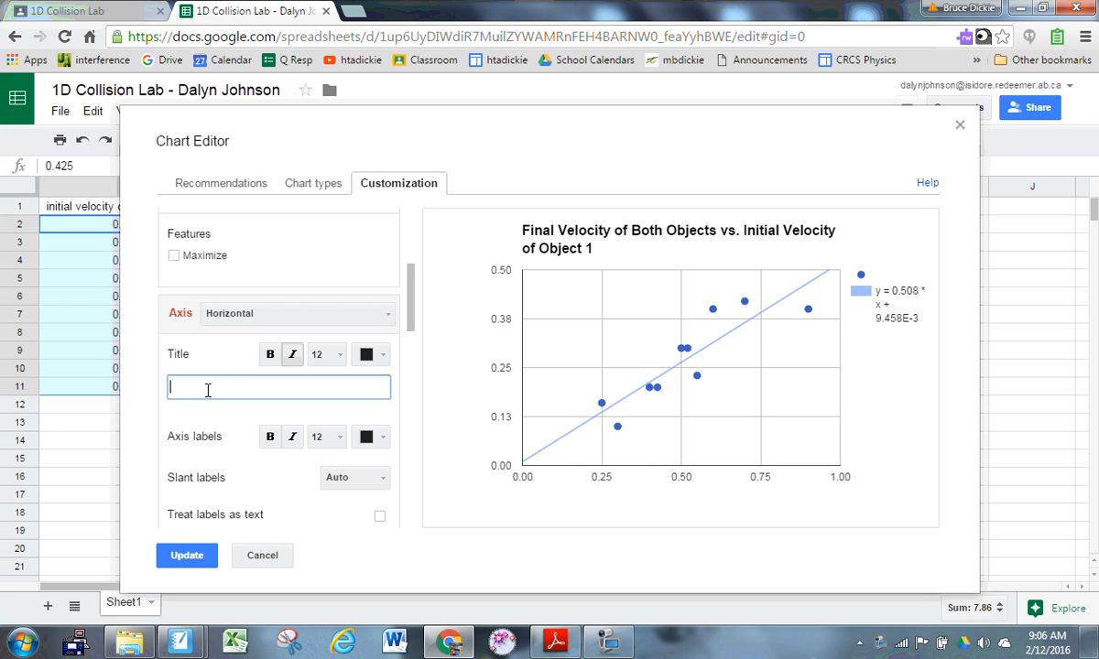
text(initial velocity of object 1 (m/s))
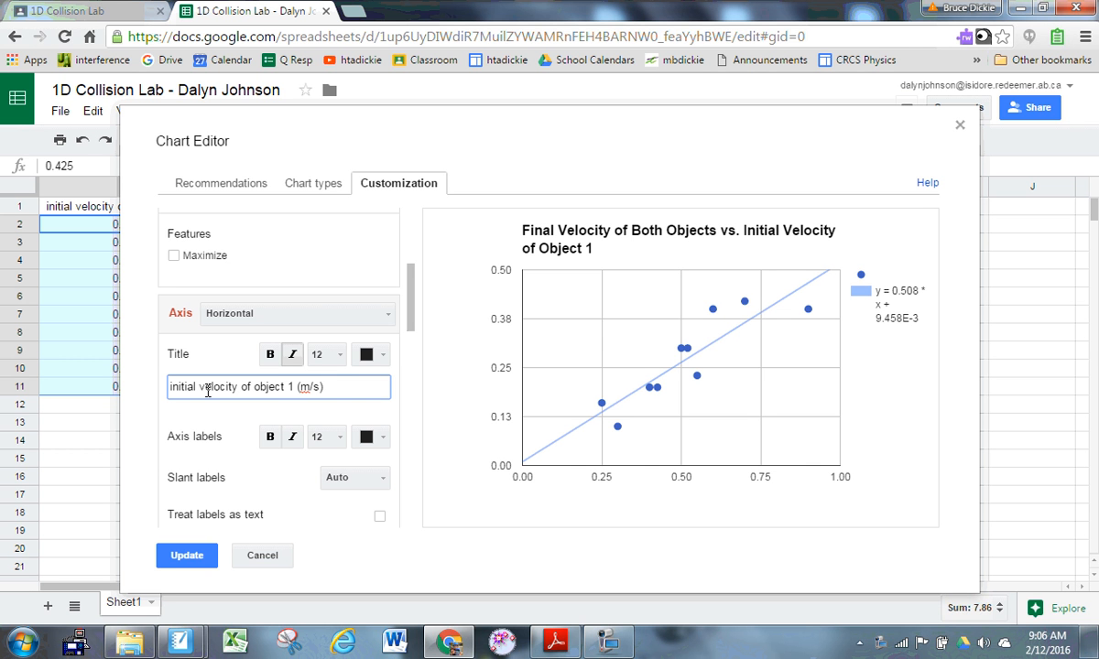
- Title the chart's left vertical axis "final velocity of both objects (m/s)" and update the chart in the sheet
click(211, 317)
click(236, 365)
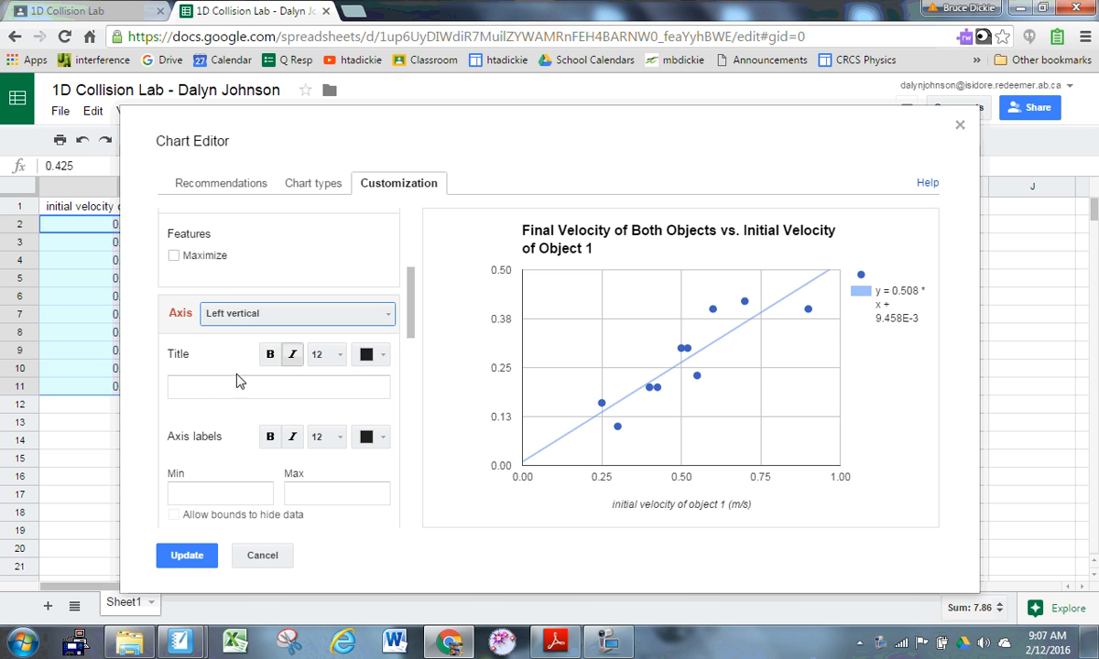
click(230, 385)
text(fi)
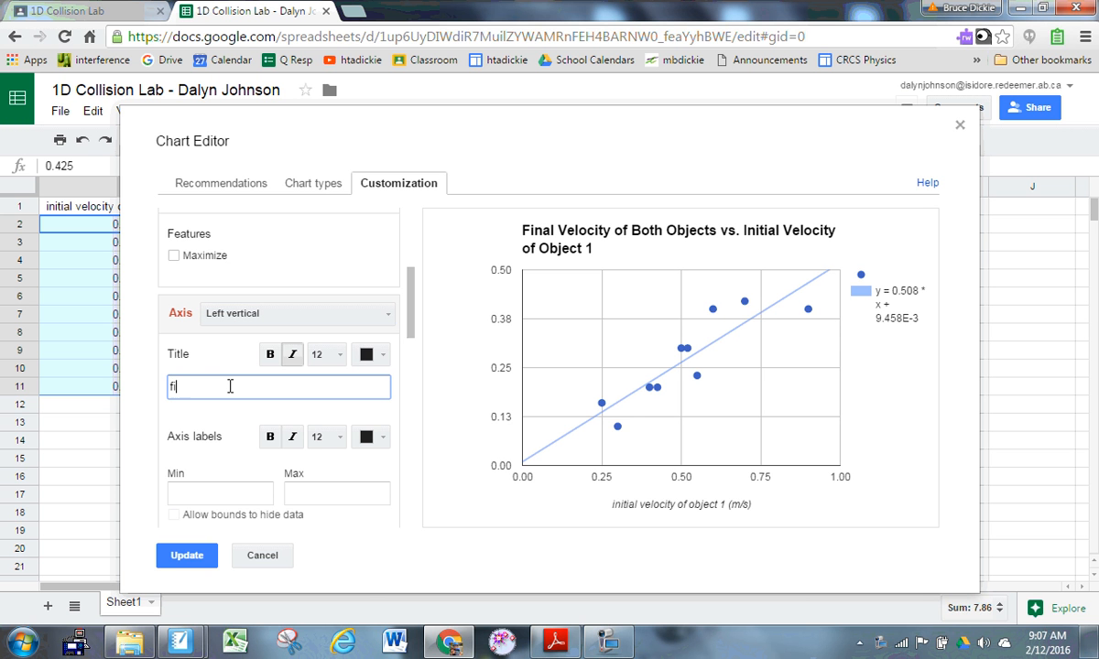
text(nal velocity of both objects (m/s))
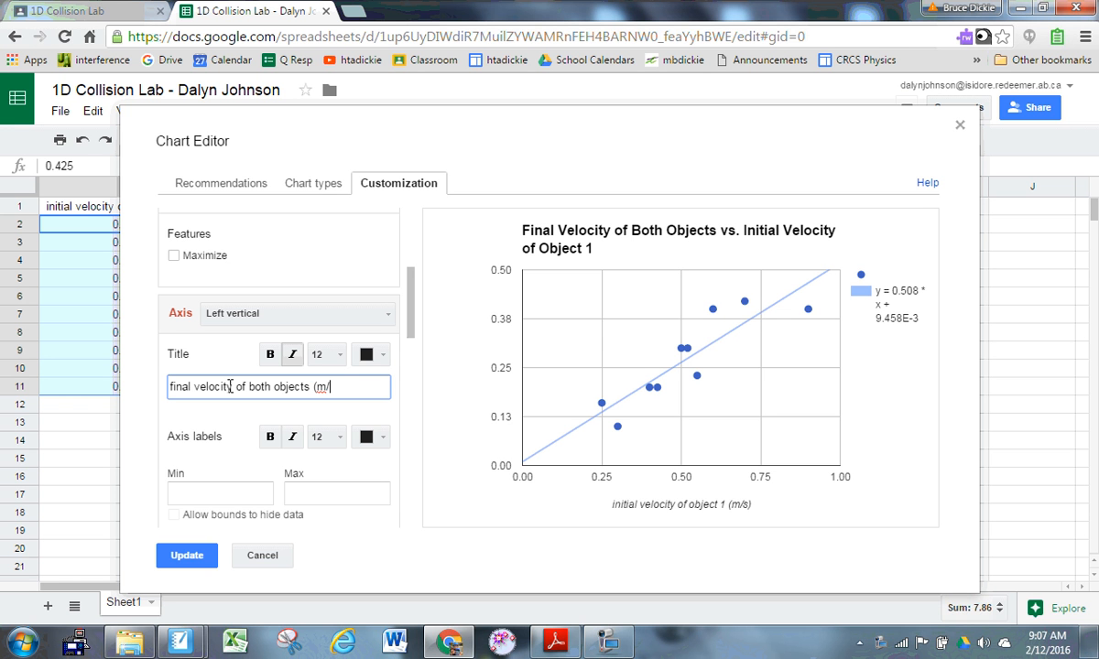
click(187, 554)
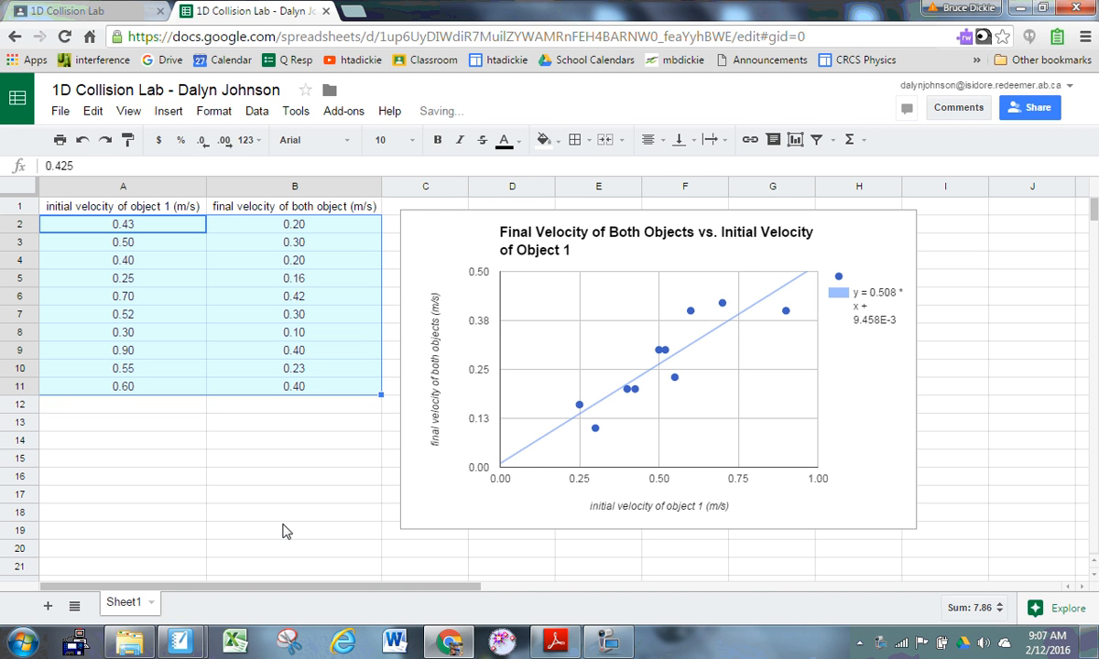
click(277, 499)
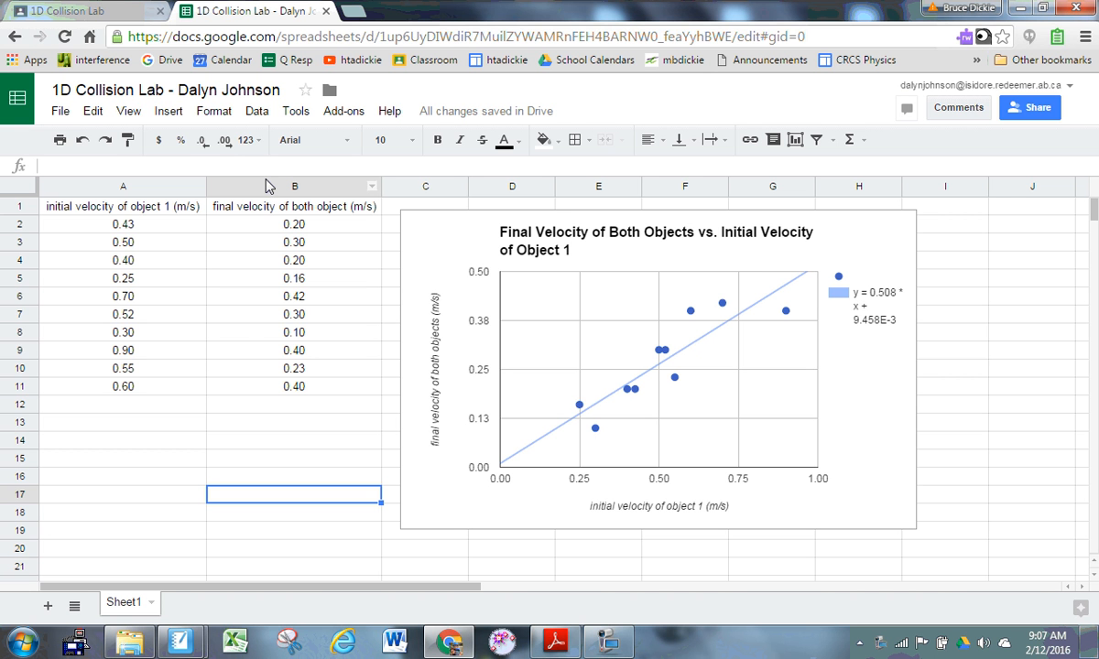
- Switch to the Google Classroom assignment, create a Google Docs file under Your work, and open it
click(87, 12)
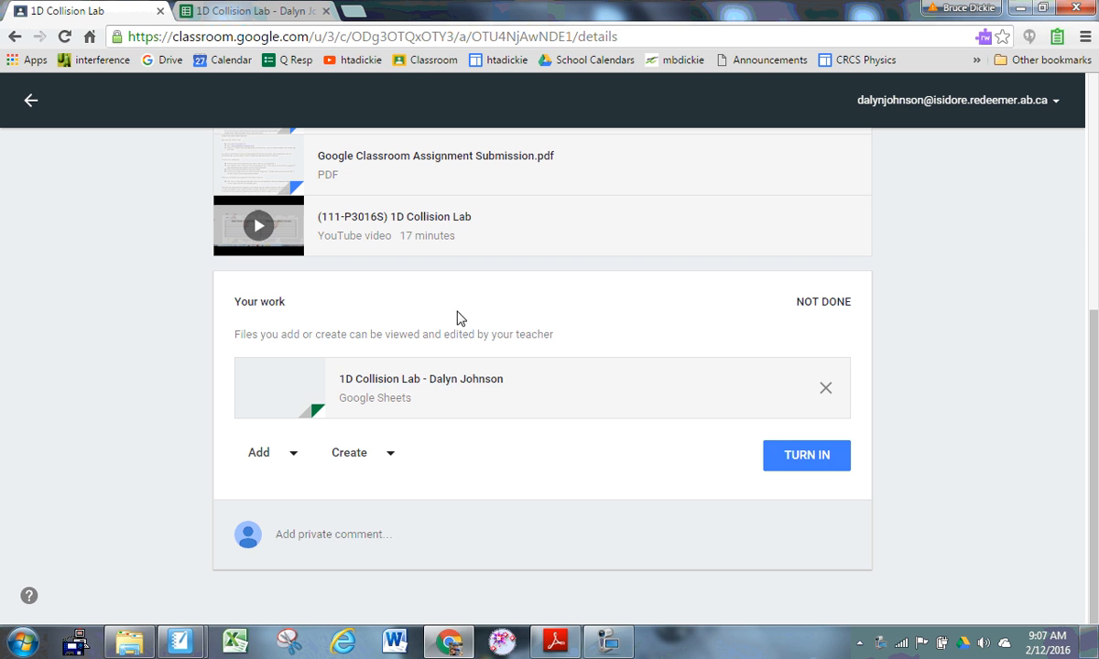
click(371, 448)
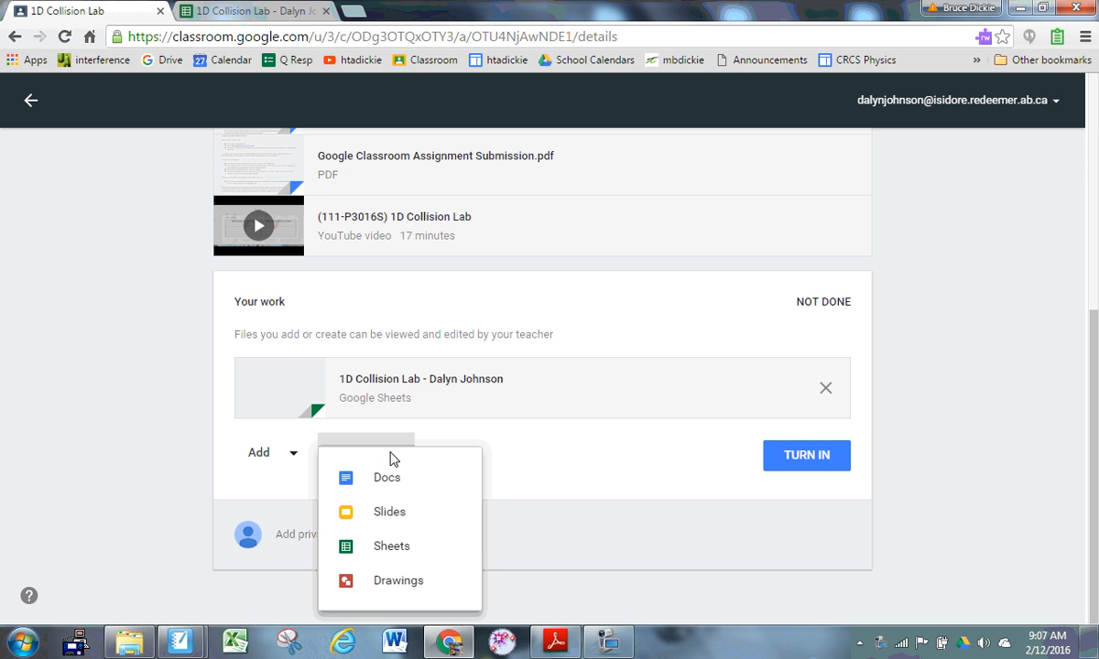
click(386, 486)
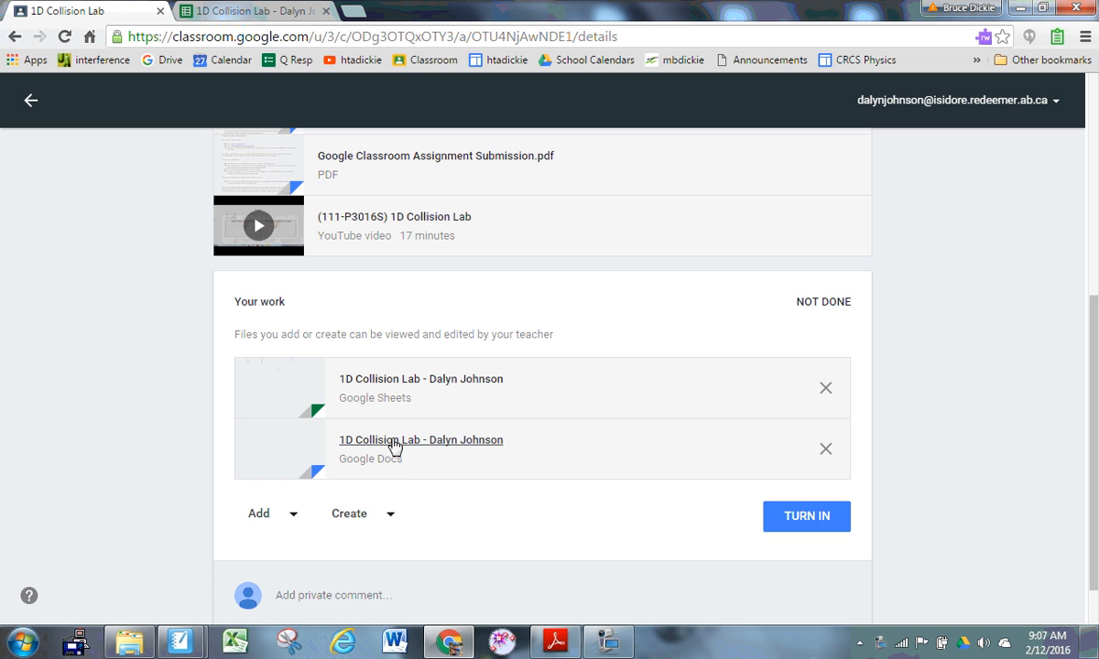
click(394, 444)
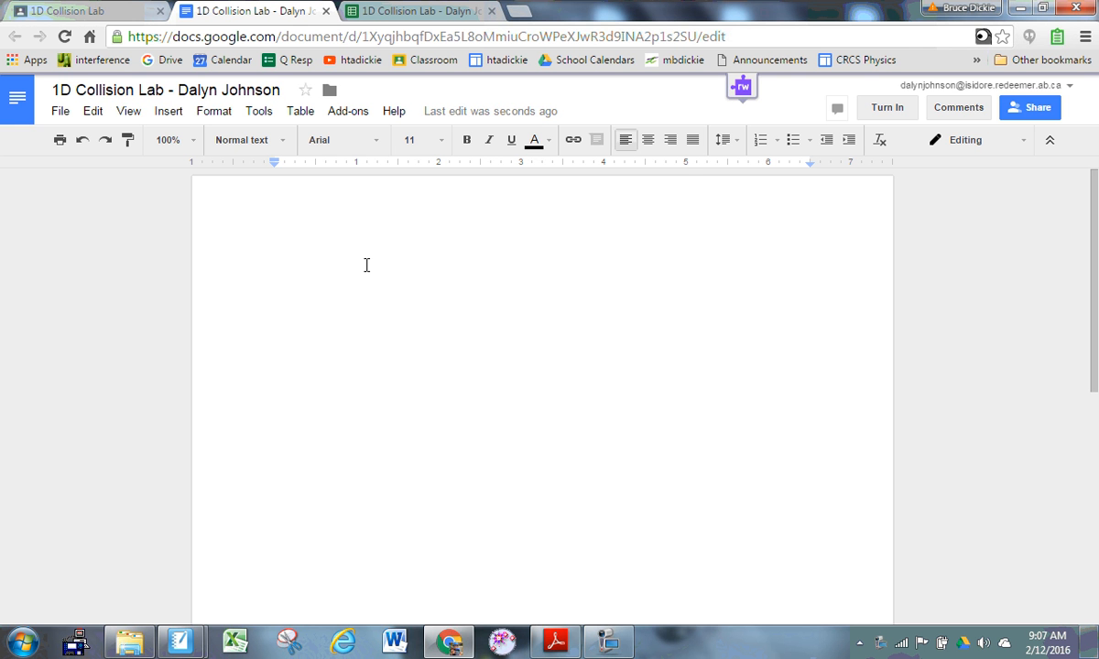
- Add four blank lines at the top of the empty document
key(Return)
key(Return)
key(Return)
key(Return)
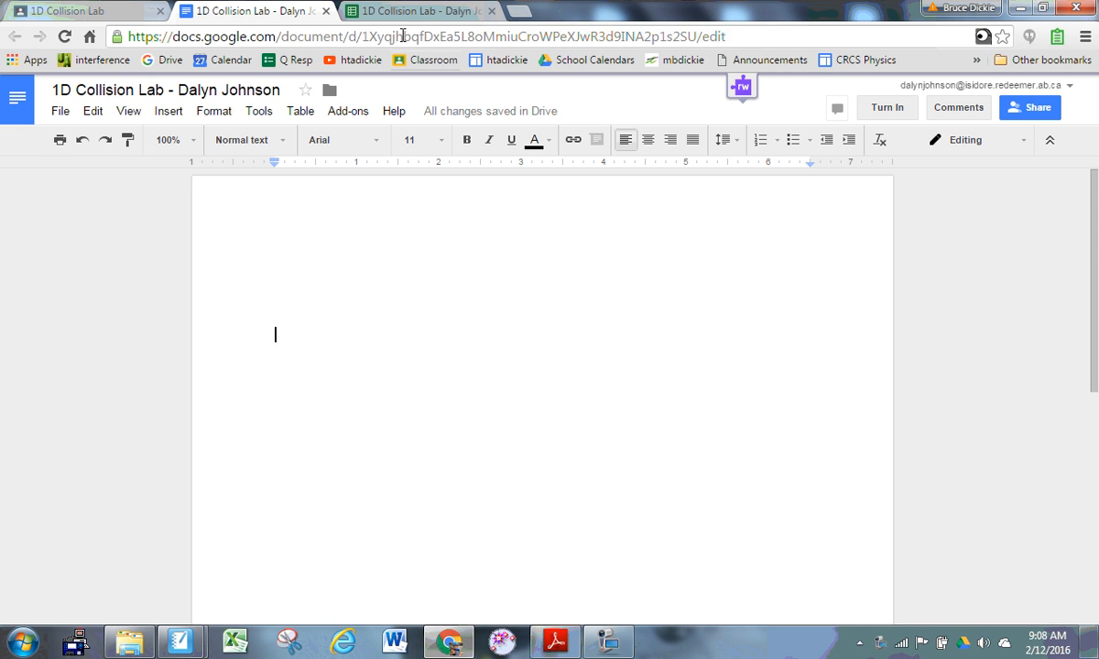
- Copy the velocity table A1:B11 from the Google Sheets file into the document below the blank lines, and add a line after it
click(377, 13)
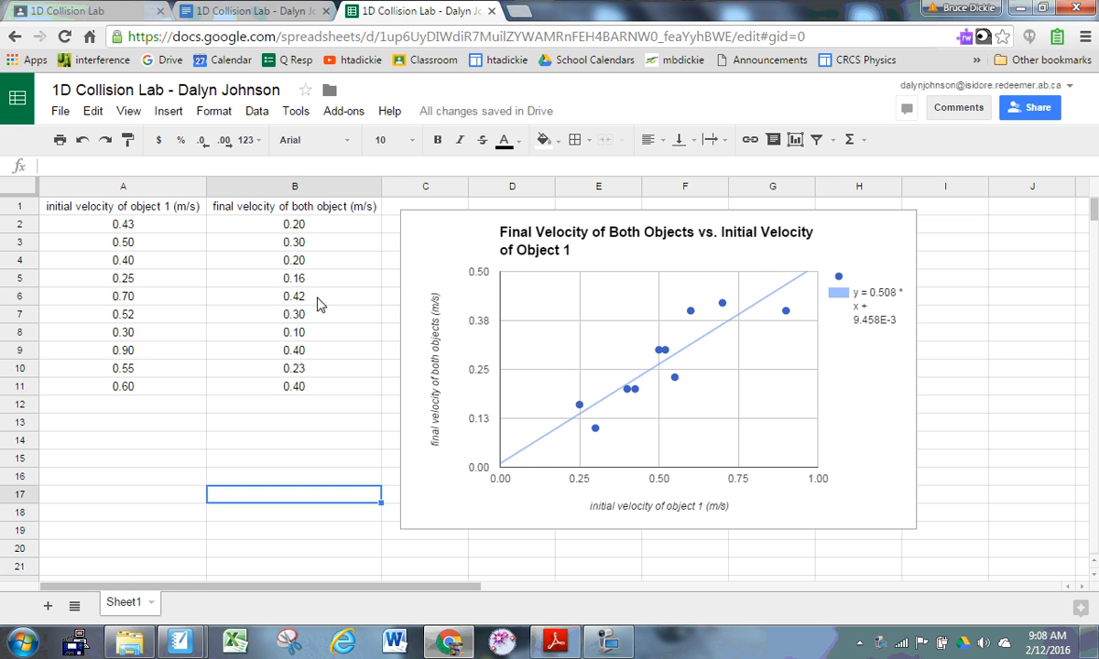
drag(111, 206, 284, 389)
key(ctrl+c)
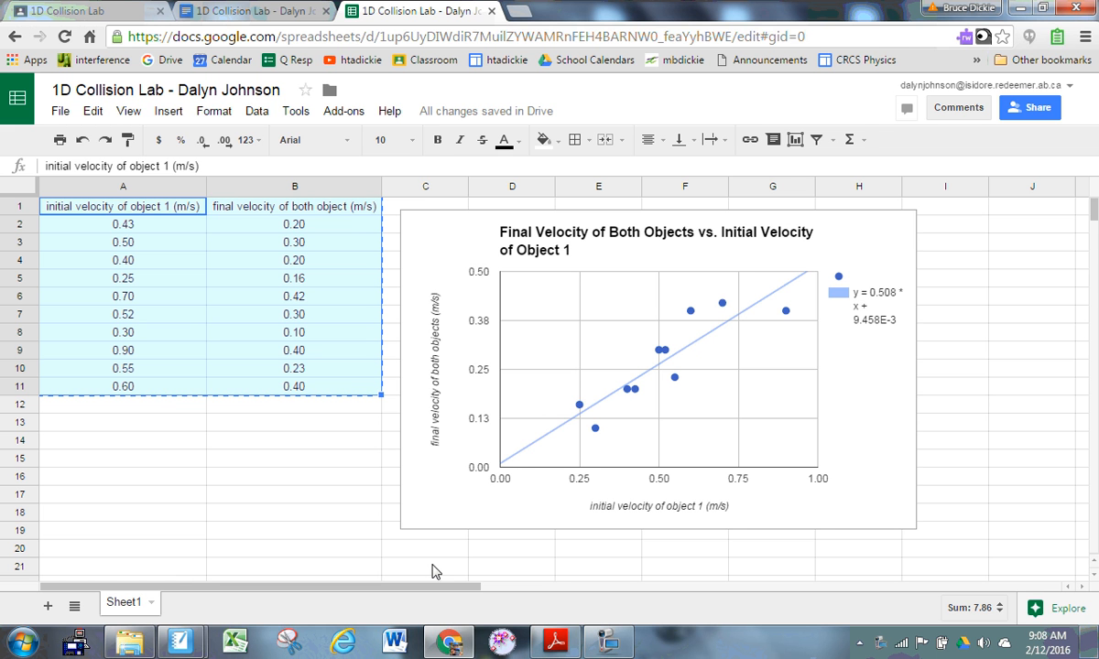
click(244, 13)
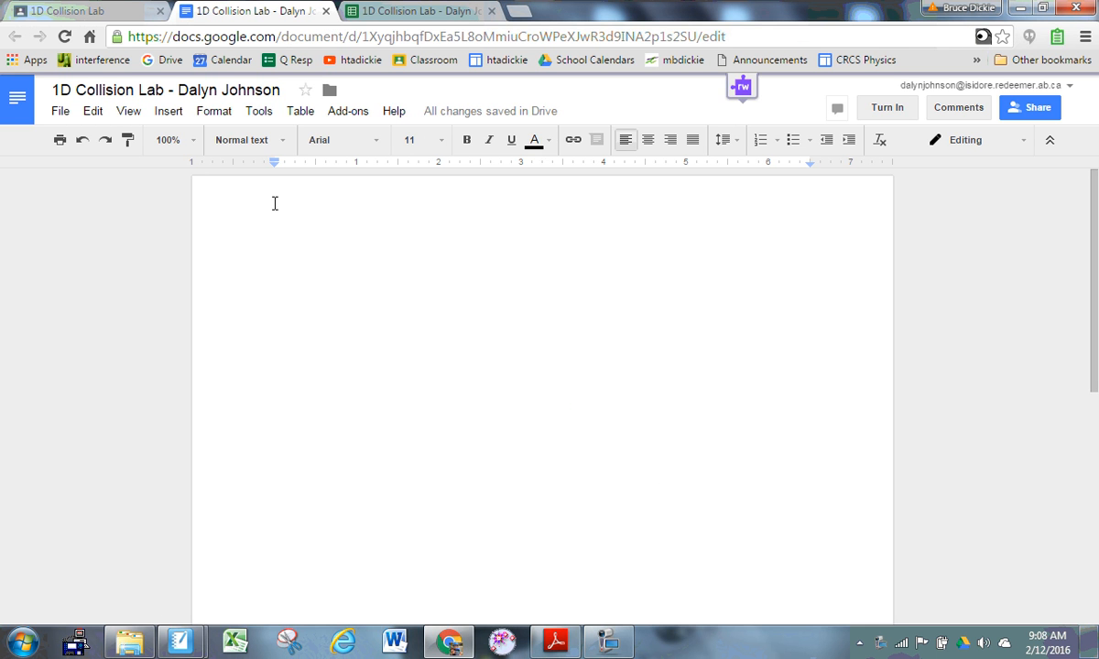
key(ctrl+v)
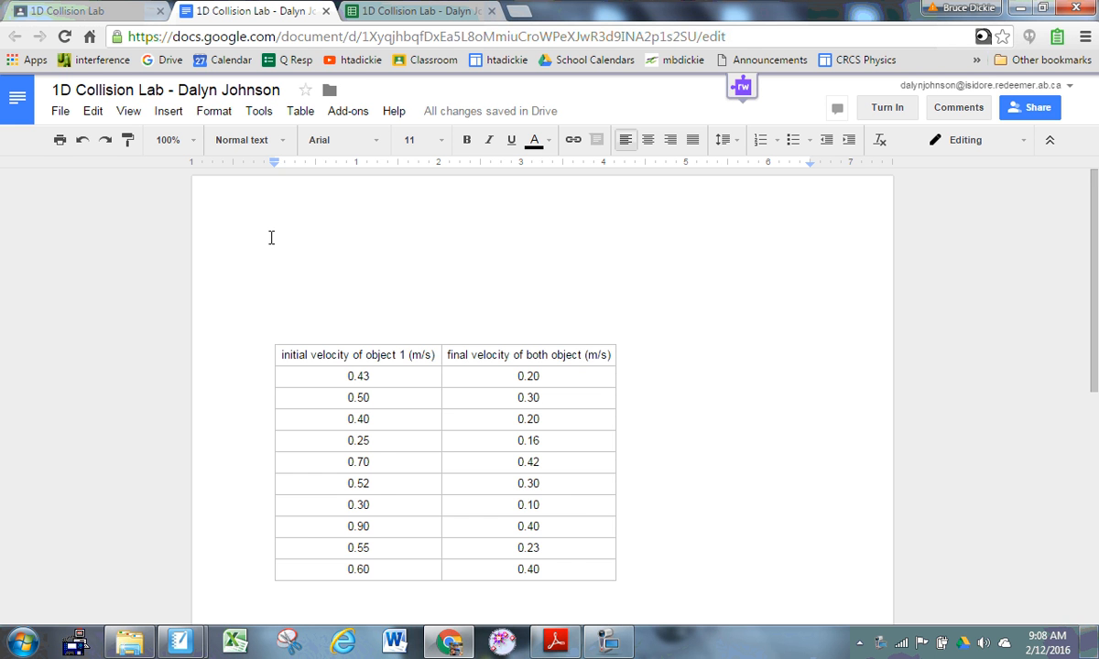
key(Return)
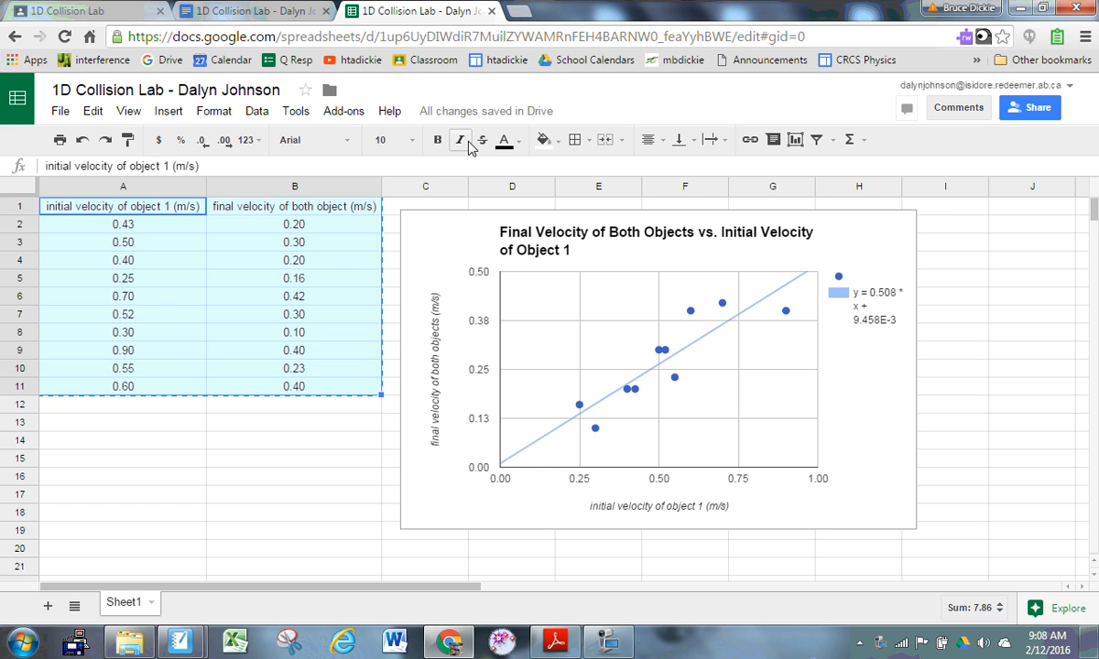
- Copy the velocity scatter chart with its trendline from the Google Sheets file into the Google Docs document below the velocity table
click(847, 229)
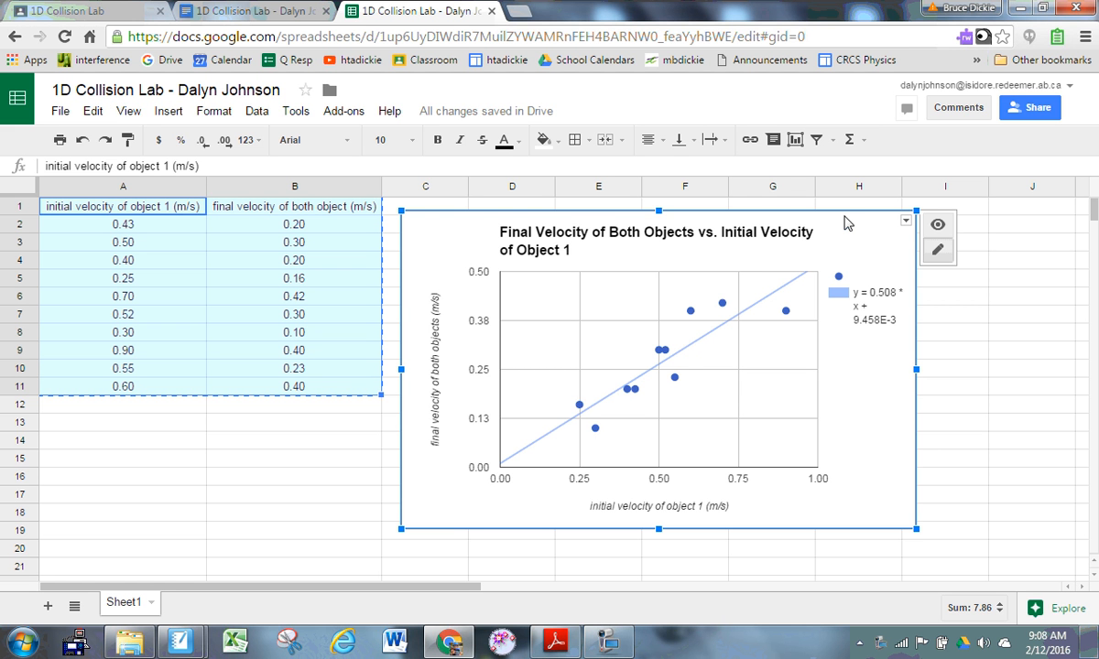
click(249, 14)
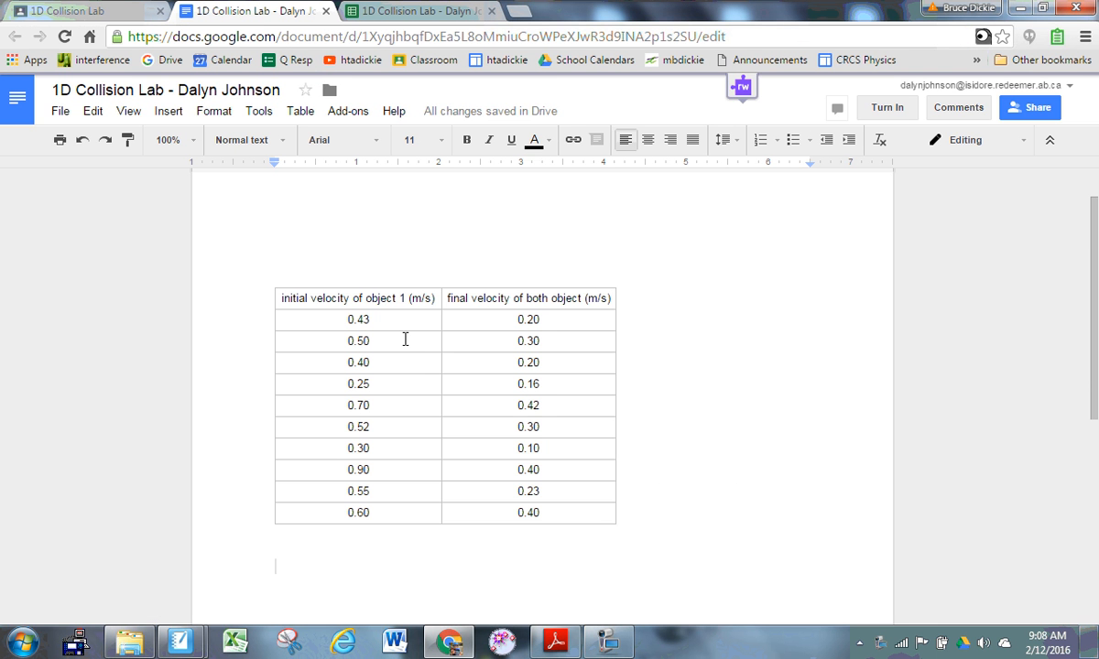
key(ctrl+v)
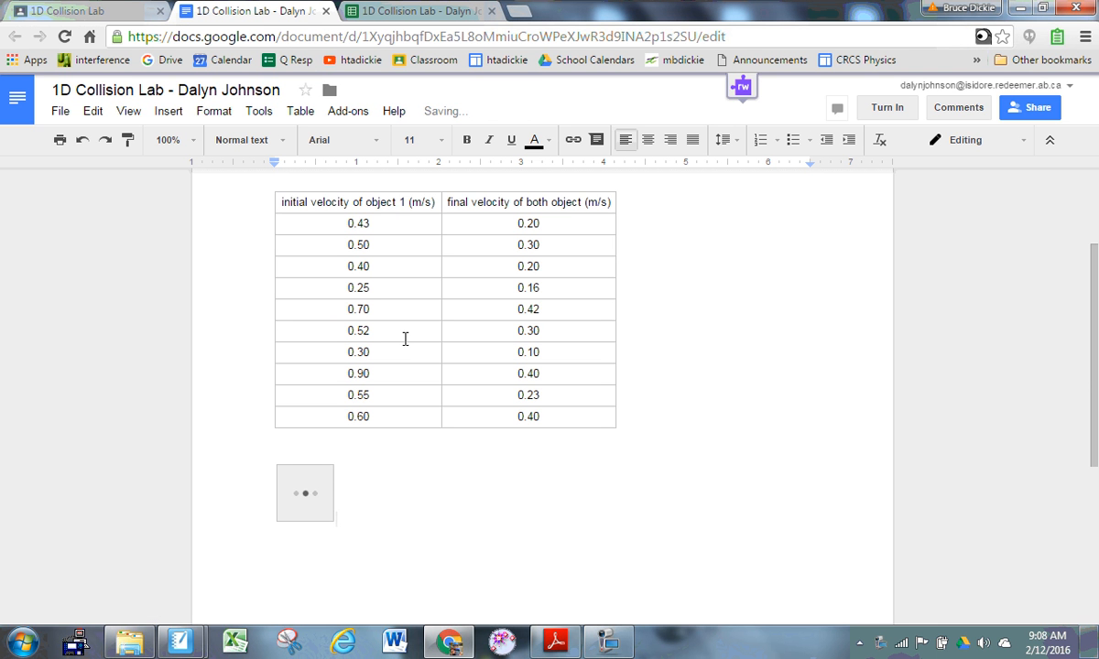
- Review the document layout, from the blank space above the velocity table through the chart to the space beneath it
scroll(475, 373, up, 3)
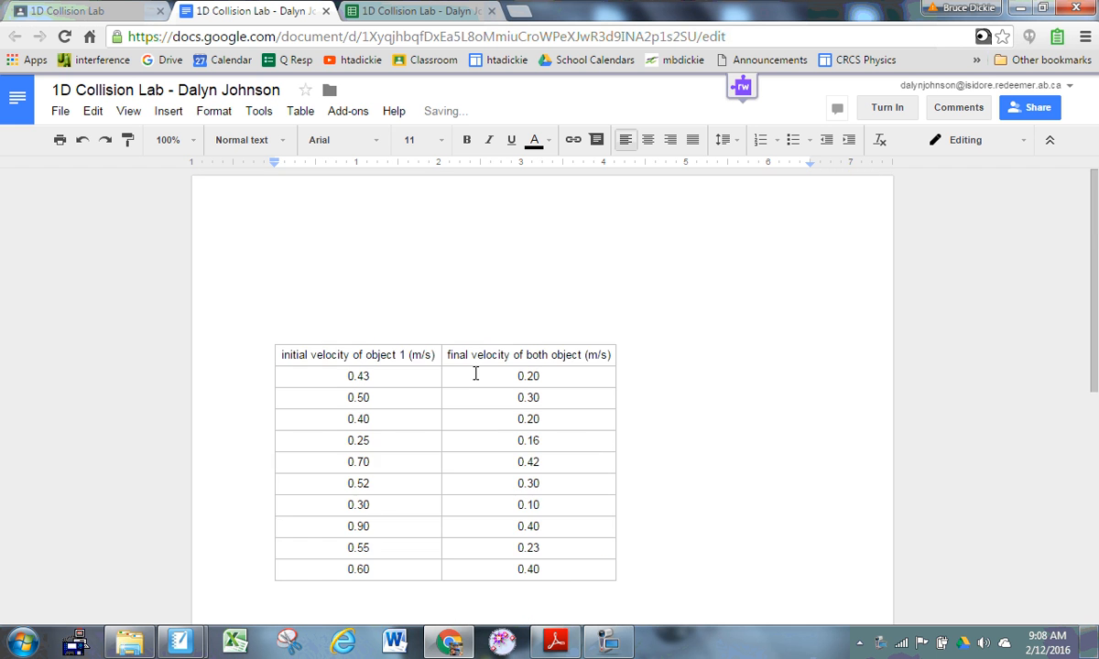
scroll(475, 373, down, 2)
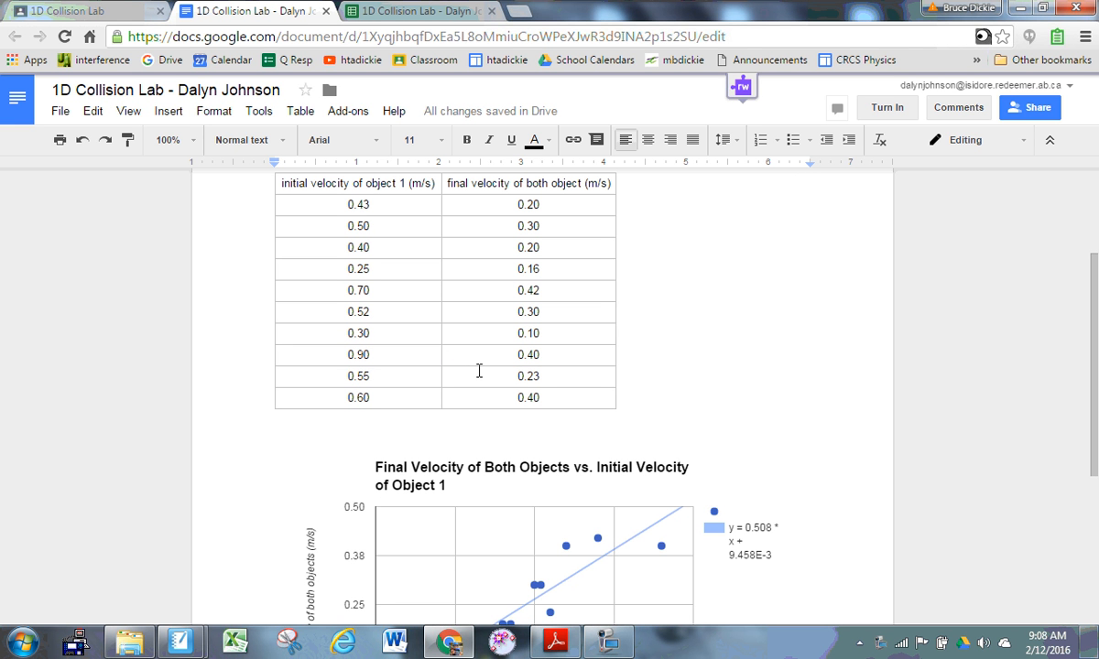
scroll(478, 370, down, 3)
scroll(478, 370, up, 1)
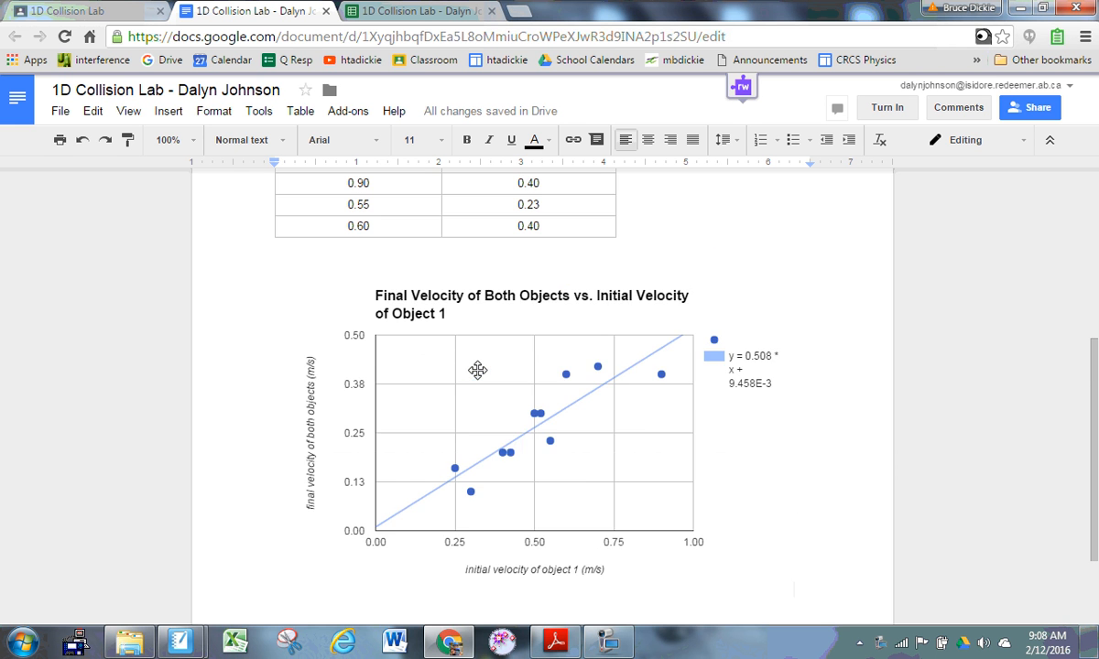
scroll(478, 370, up, 3)
scroll(479, 364, up, 1)
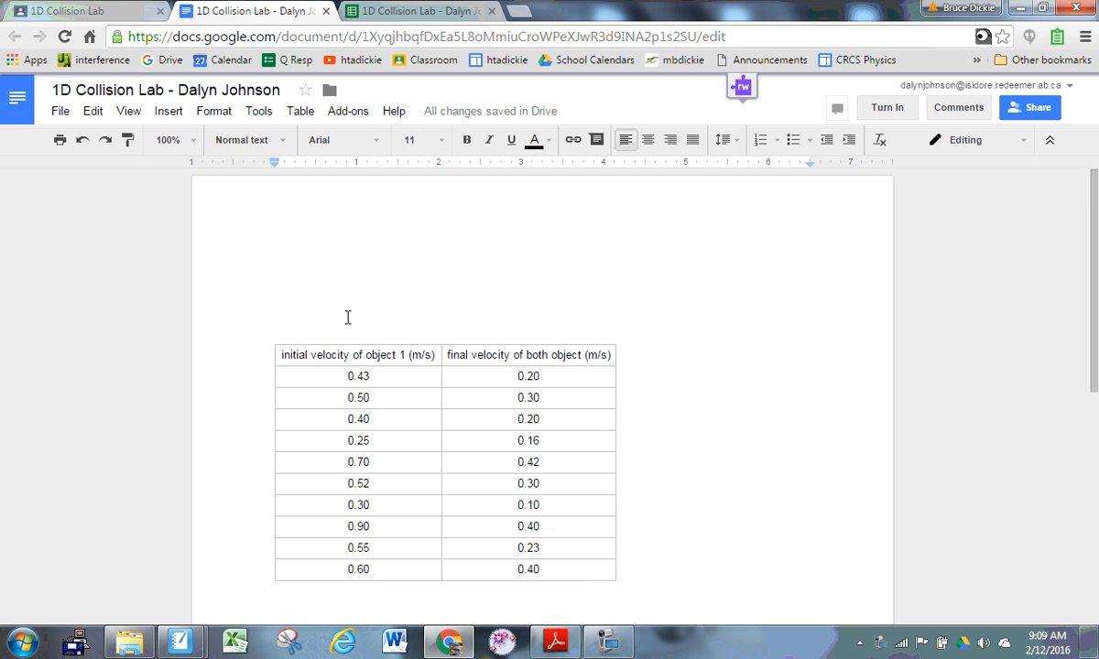
scroll(349, 317, down, 1)
scroll(370, 522, down, 3)
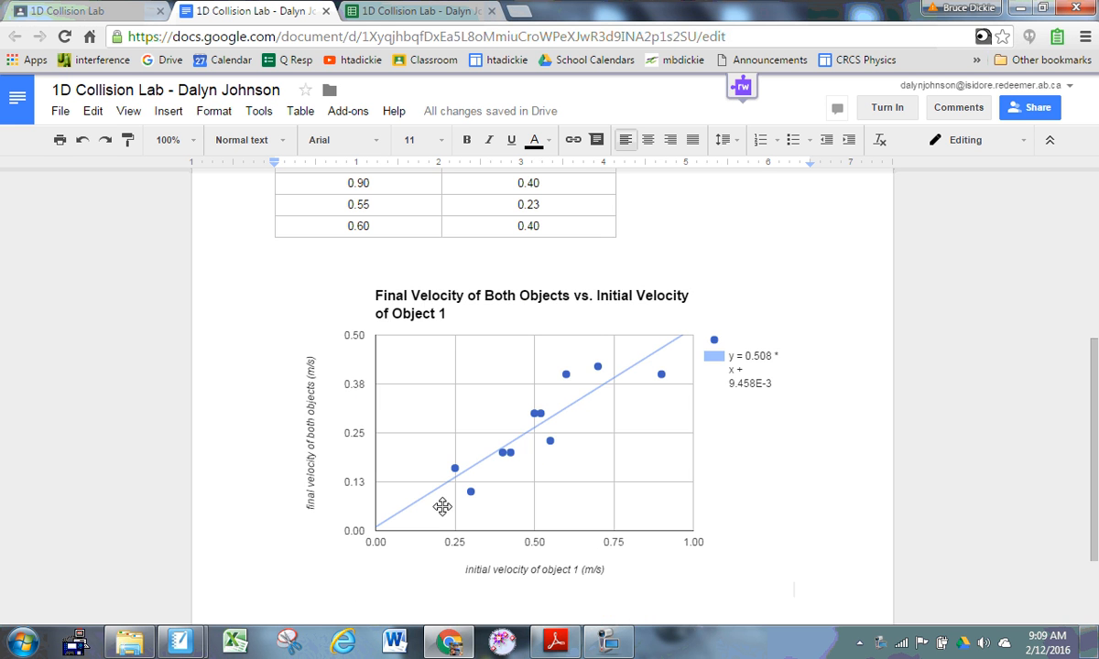
scroll(442, 569, down, 2)
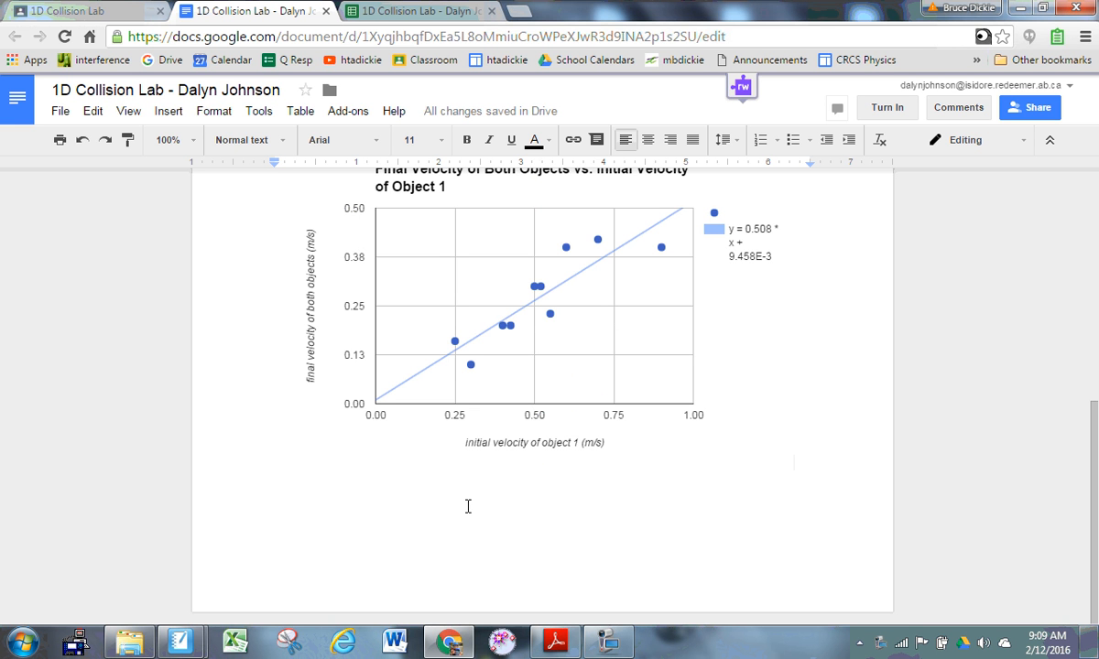